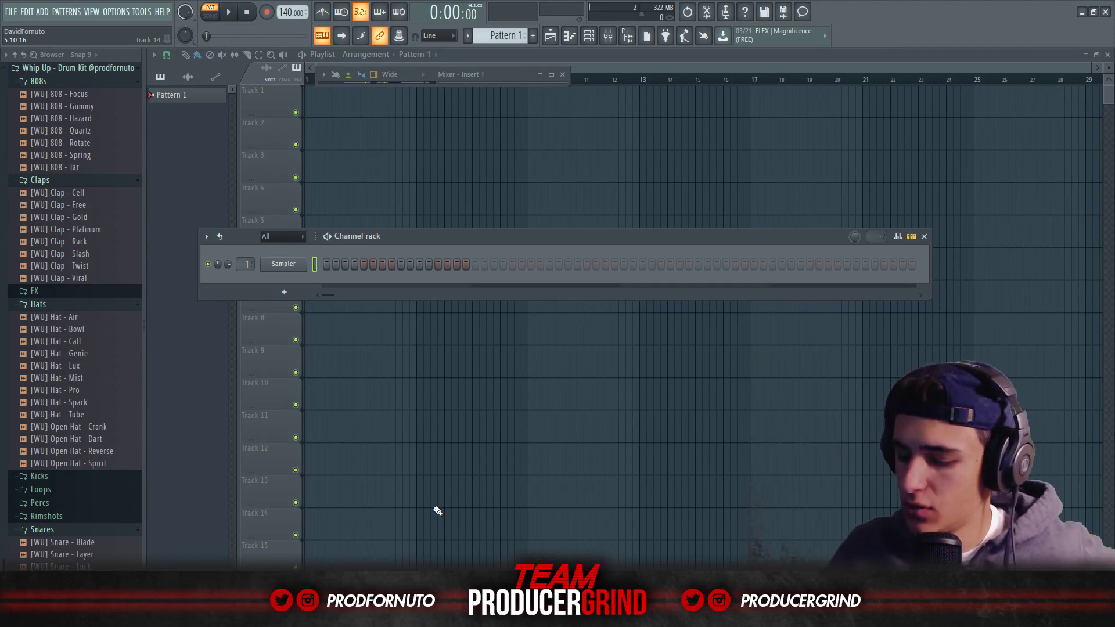
Step: Replace the Sampler channel with FL Keys and open its piano roll
right_click(302, 264)
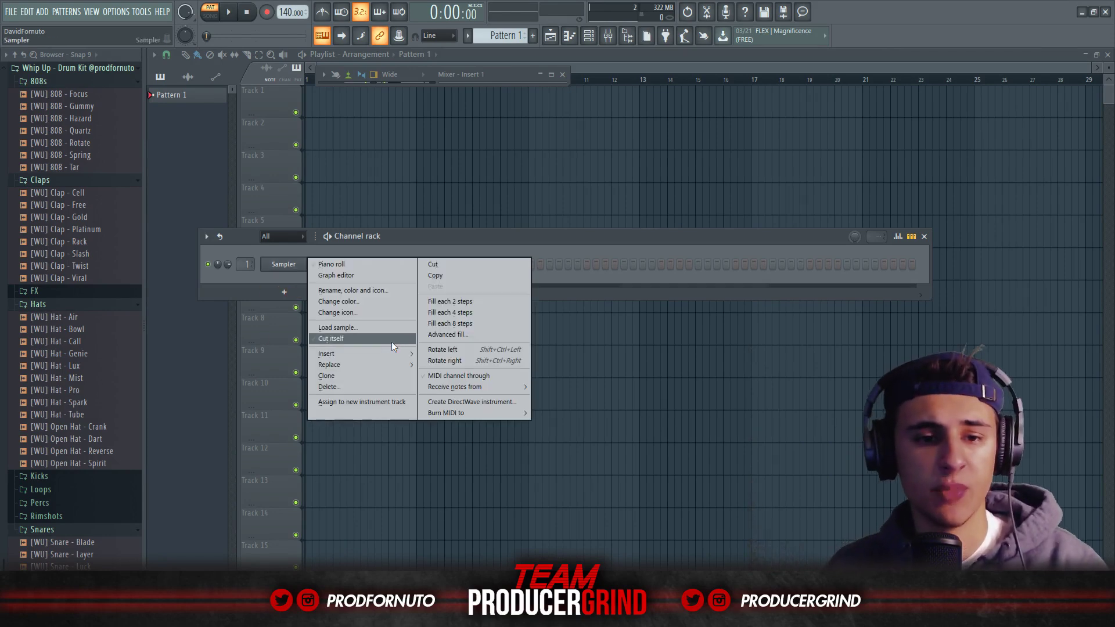
mouse_move(382, 364)
click(455, 211)
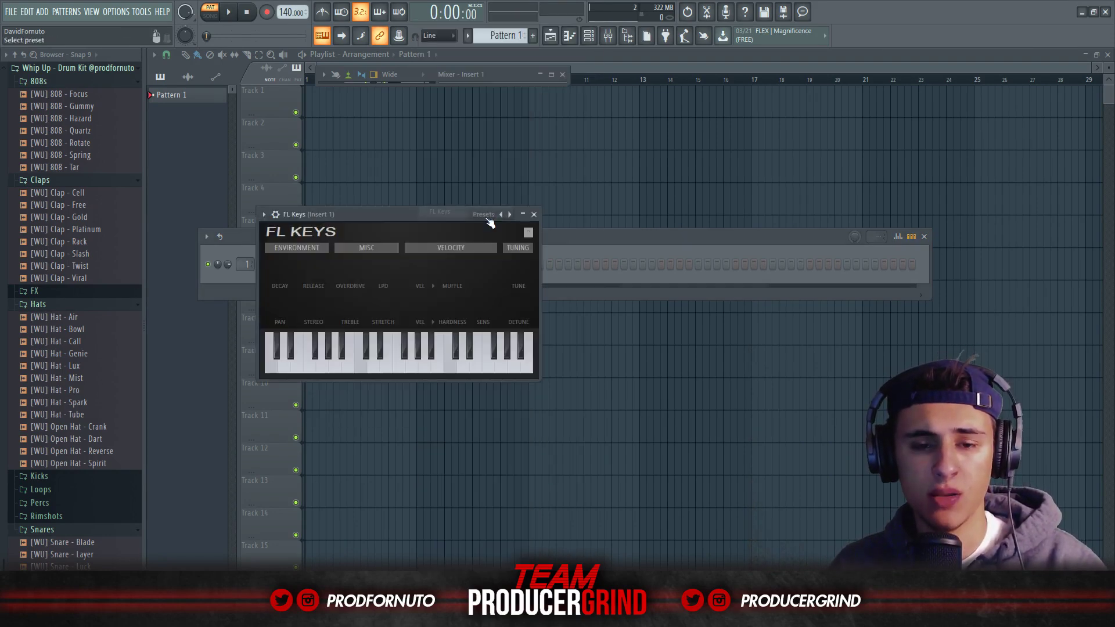
click(575, 241)
right_click(295, 265)
click(330, 259)
scroll(186, 317, down, 1)
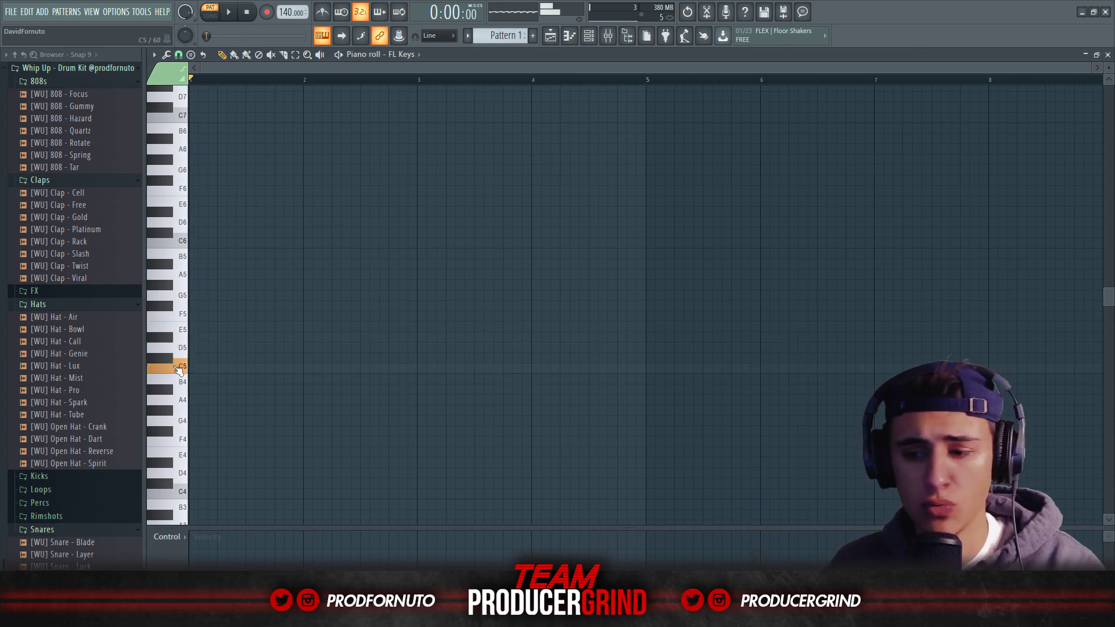
Step: Draw a trial phrase starting in bar 1 with the notes C5, D#5, F5 and G4
click(195, 369)
drag(215, 368, 242, 379)
key(space)
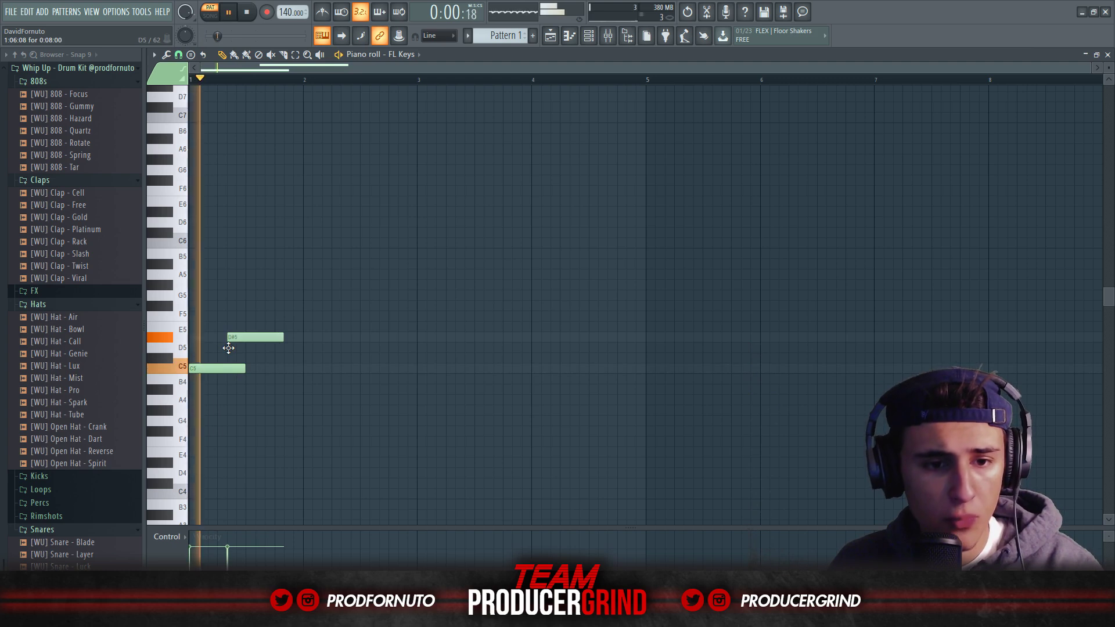
scroll(215, 343, up, 2)
click(326, 316)
mouse_move(371, 428)
mouse_down()
mouse_move(370, 403)
mouse_move(371, 421)
mouse_up()
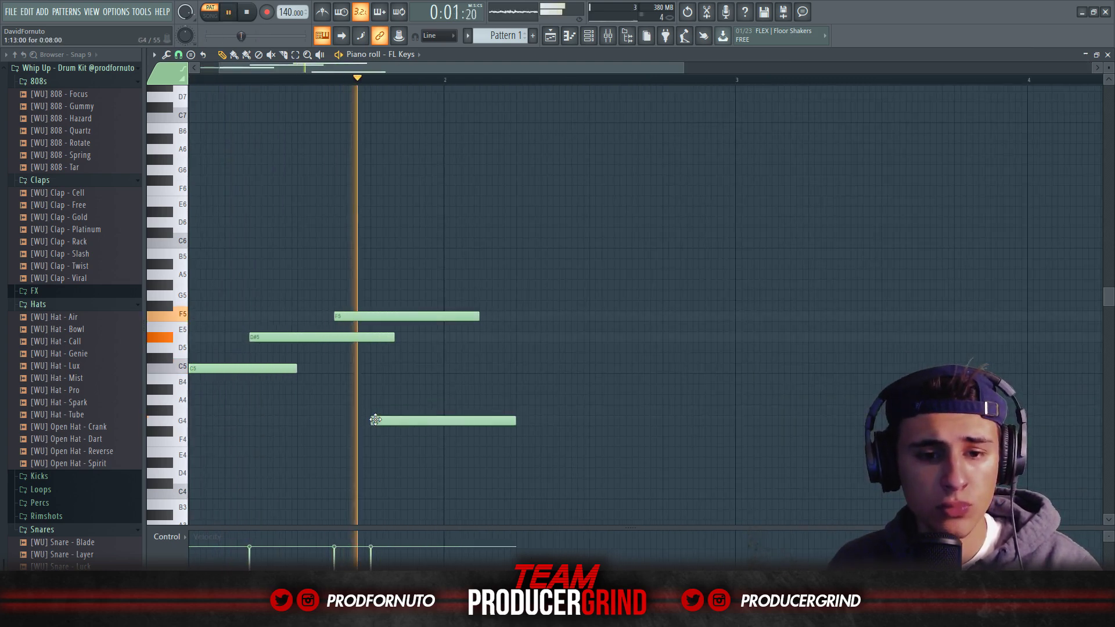
Step: Set the project tempo to 167 BPM during playback
key(space)
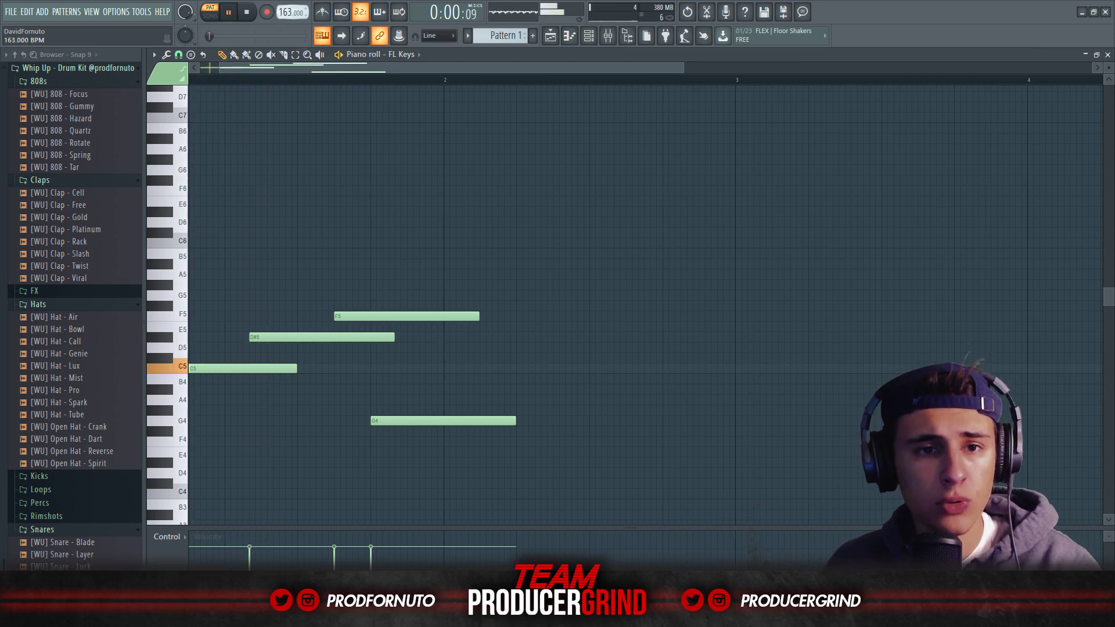
drag(286, 12, 287, 8)
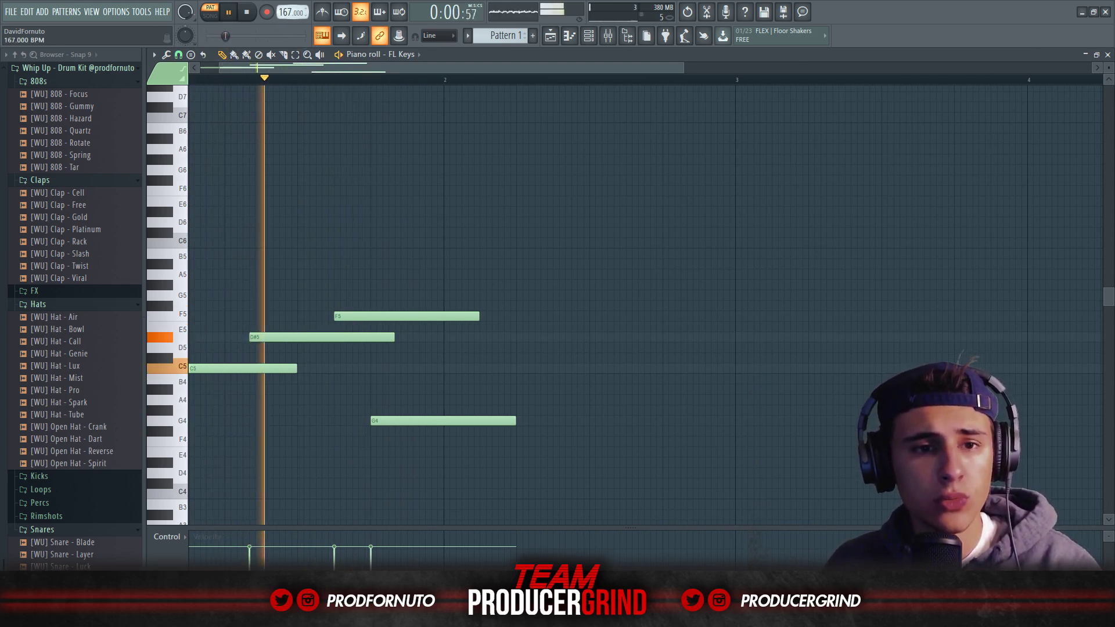
Step: Replace the G4 note with higher notes such as G#5, shift F5 later, and audition the reworked phrase
right_click(417, 420)
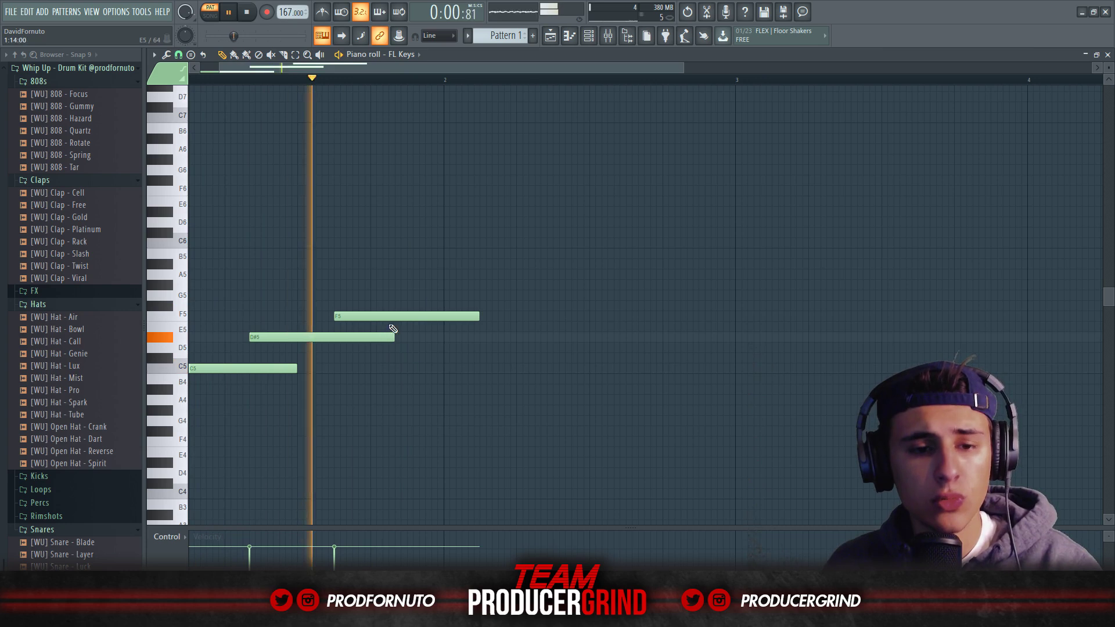
drag(337, 317, 375, 317)
click(279, 277)
drag(279, 277, 134, 264)
key(space)
drag(288, 264, 224, 279)
key(space)
key(space)
key(space)
key(space)
key(space)
key(space)
drag(296, 286, 284, 286)
key(space)
key(space)
Step: Delete all notes of the reworked trial phrase
right_click(313, 285)
right_click(311, 337)
right_click(302, 242)
right_click(299, 369)
right_click(415, 316)
Step: Try a new phrase with F5 and A5 at the start of bar 1, followed by A#4 and C5
mouse_move(203, 368)
mouse_down()
mouse_move(161, 364)
mouse_move(169, 310)
mouse_up()
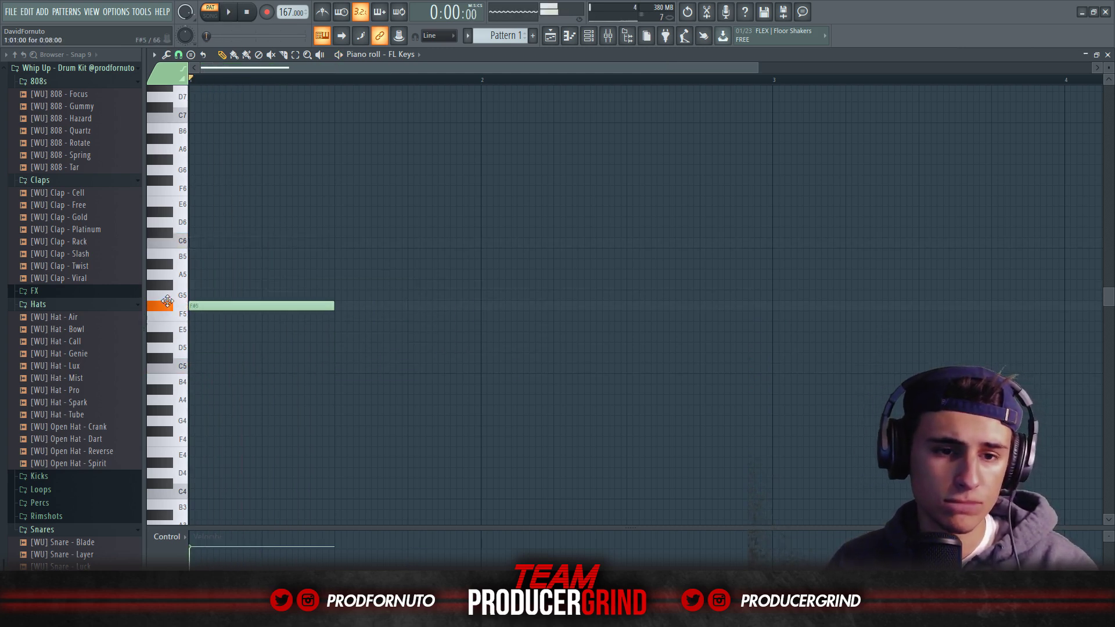
key(space)
click(335, 389)
drag(335, 392, 298, 390)
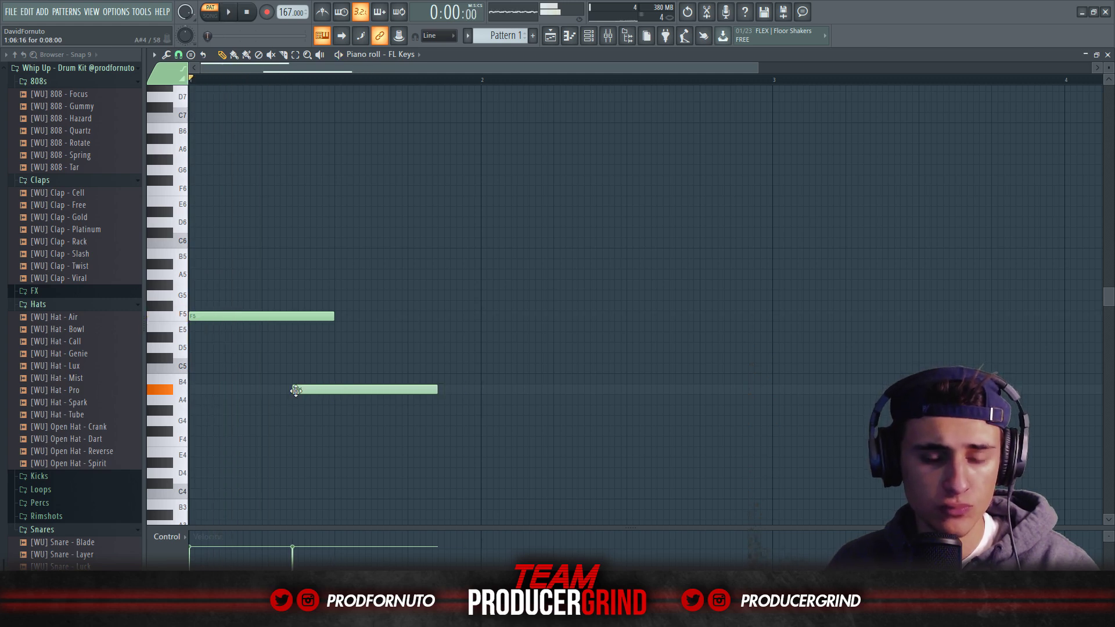
key(space)
click(336, 348)
drag(336, 347, 336, 368)
key(space)
key(space)
drag(237, 275, 174, 274)
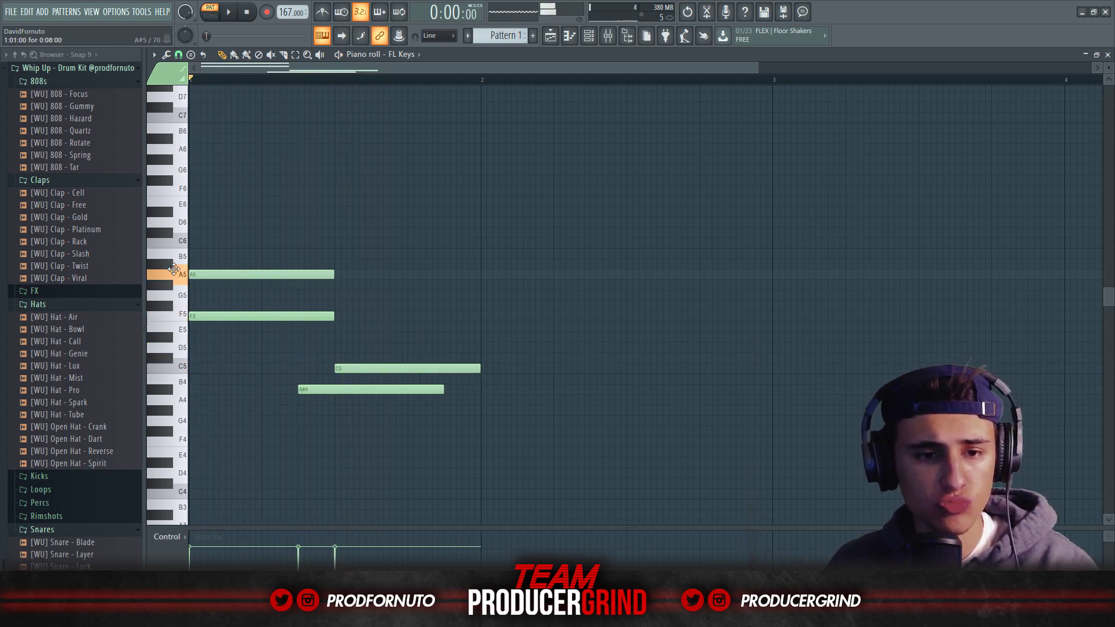
Step: Clear the A5, F5, A#4 and C5 notes from the piano roll
right_click(233, 275)
right_click(255, 317)
right_click(348, 390)
right_click(371, 368)
Step: Build a chord of F5, G#5 and C6 at the start of bar 1
drag(228, 317, 168, 313)
drag(225, 285, 176, 290)
drag(207, 243, 184, 248)
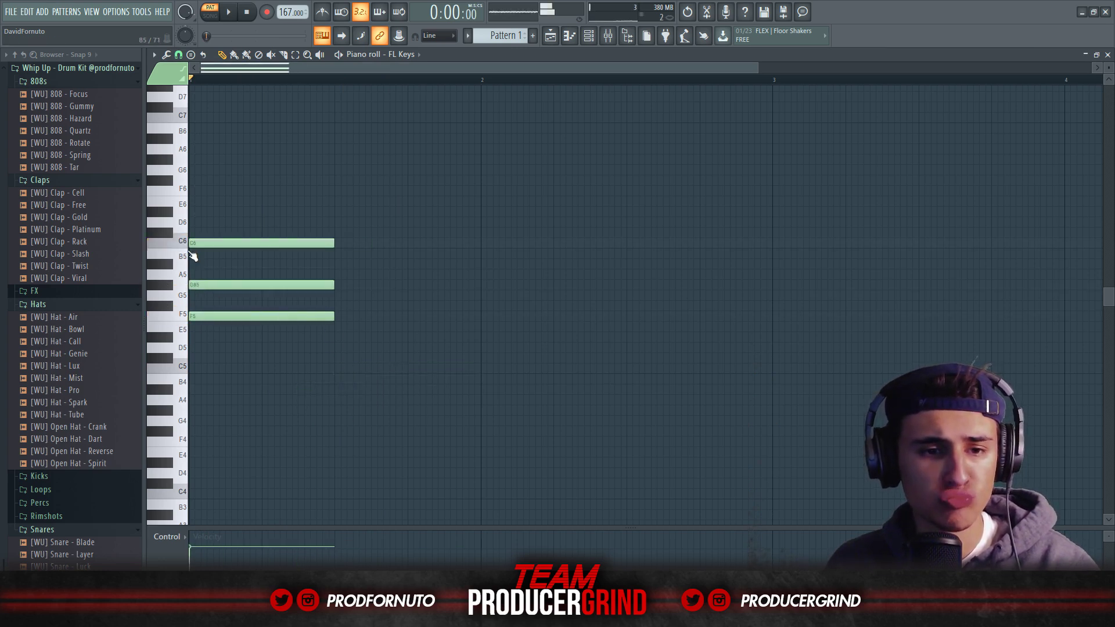
Step: Raise the chord's G#5 note one octave to G#6, comparing both octaves by playback
key(ctrl+Up)
key(space)
key(space)
key(space)
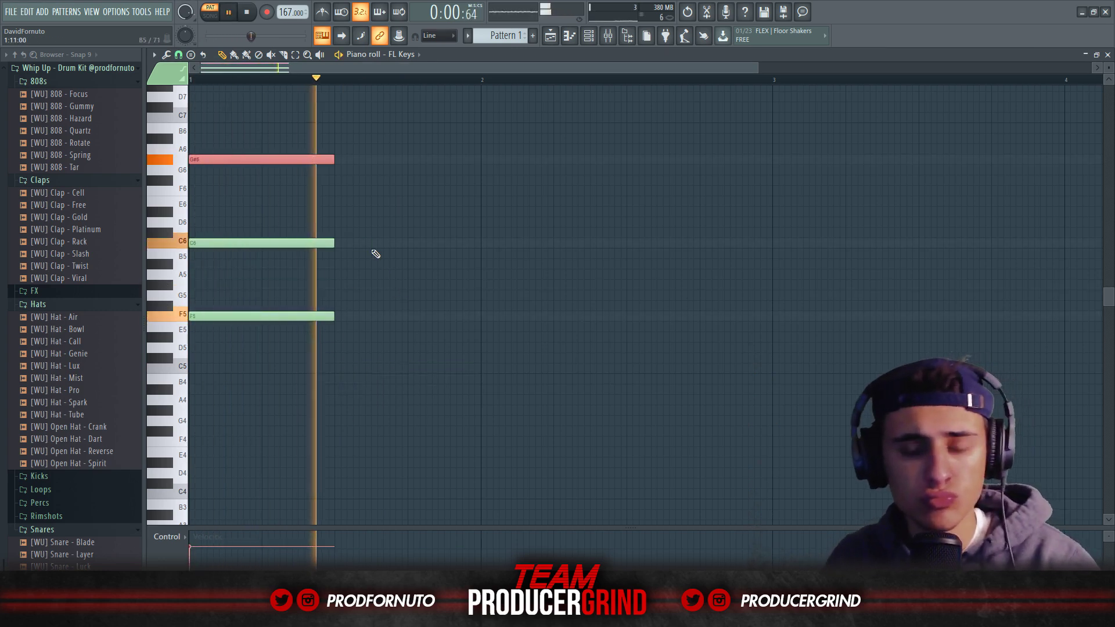
key(space)
key(ctrl+Down)
key(space)
key(ctrl+Up)
key(space)
Step: Transpose the whole chord down one semitone to E5, B5 and G6 and play it
key(ctrl+a)
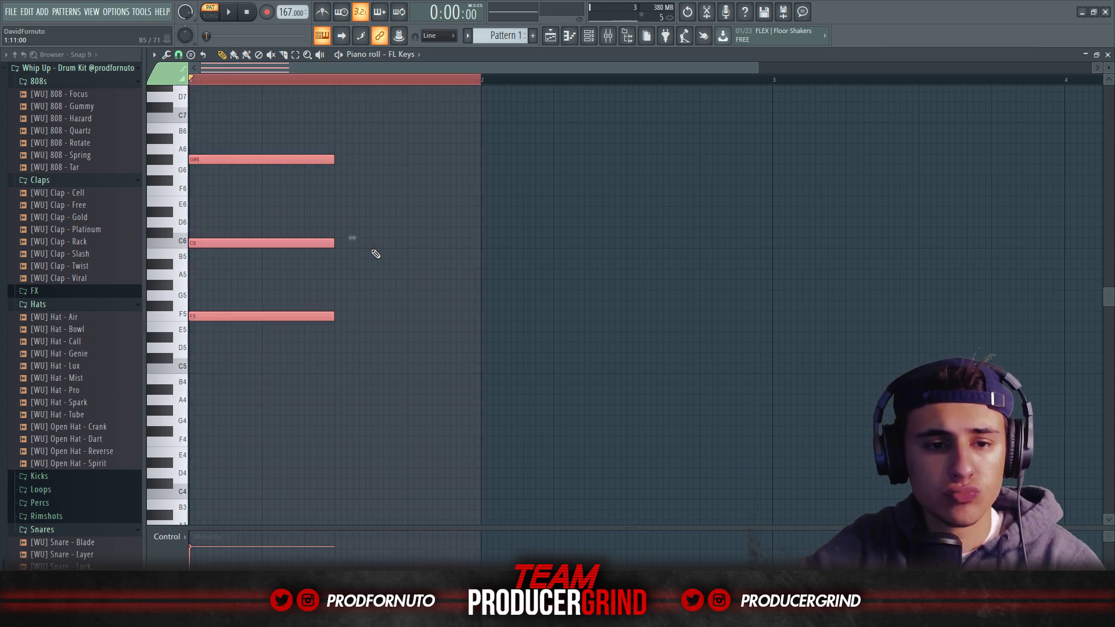
key(Down)
key(space)
key(ctrl+Right)
key(ctrl+Left)
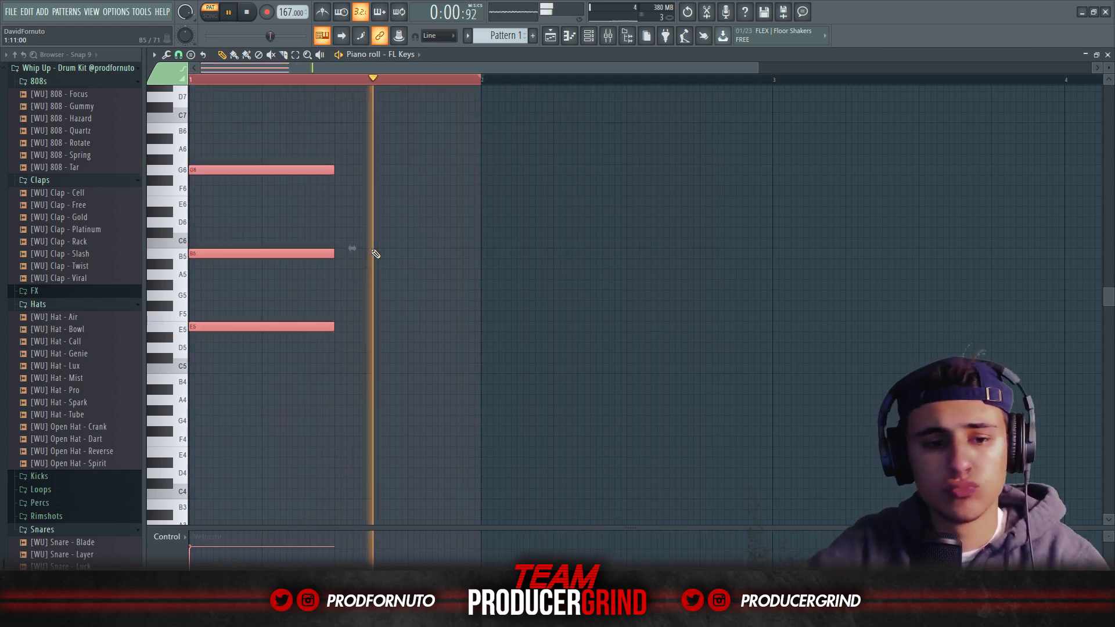
key(space)
Step: Add a second chord of D5, B5 and G6 on beat three of bar 1 and audition it
click(390, 80)
click(335, 349)
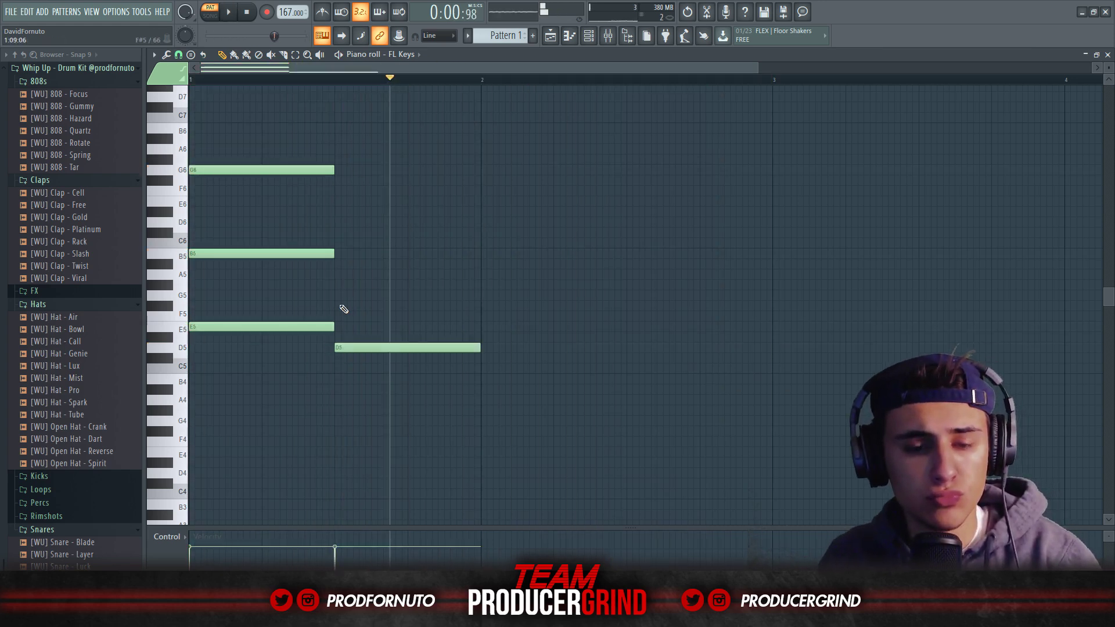
drag(338, 244, 353, 170)
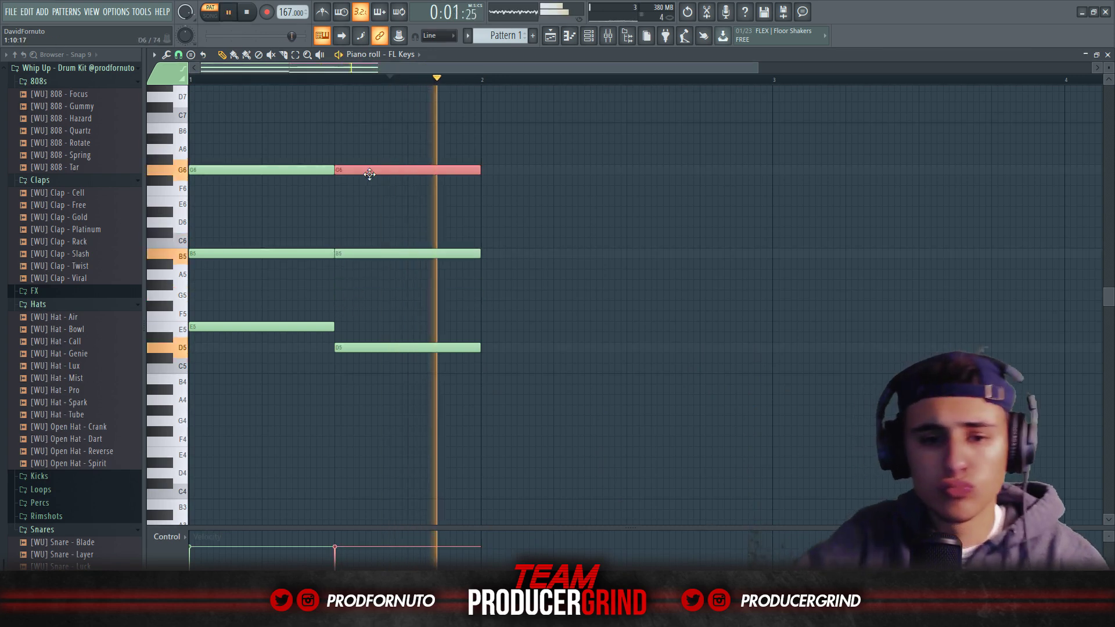
key(space)
key(space)
Step: Lower the second chord's B5 to A5 and replace the opening G6 with an F#6 on beat two
drag(360, 254, 359, 276)
drag(362, 174, 429, 165)
key(space)
key(space)
key(space)
key(space)
key(space)
key(space)
key(space)
key(space)
key(space)
key(space)
key(space)
key(space)
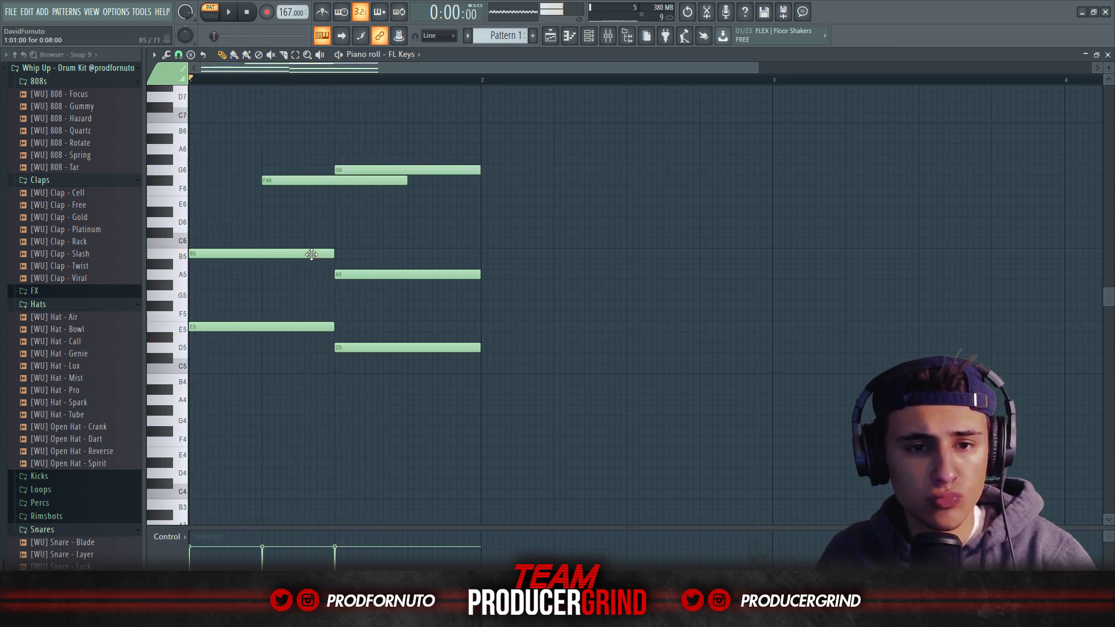
Step: Delay the opening B5 note by half a beat and audition the timing
drag(247, 253, 295, 253)
key(space)
key(space)
key(space)
key(space)
Step: Move the G6 note from beat three to the start of bar 1 and play the phrase
drag(357, 170, 211, 170)
key(space)
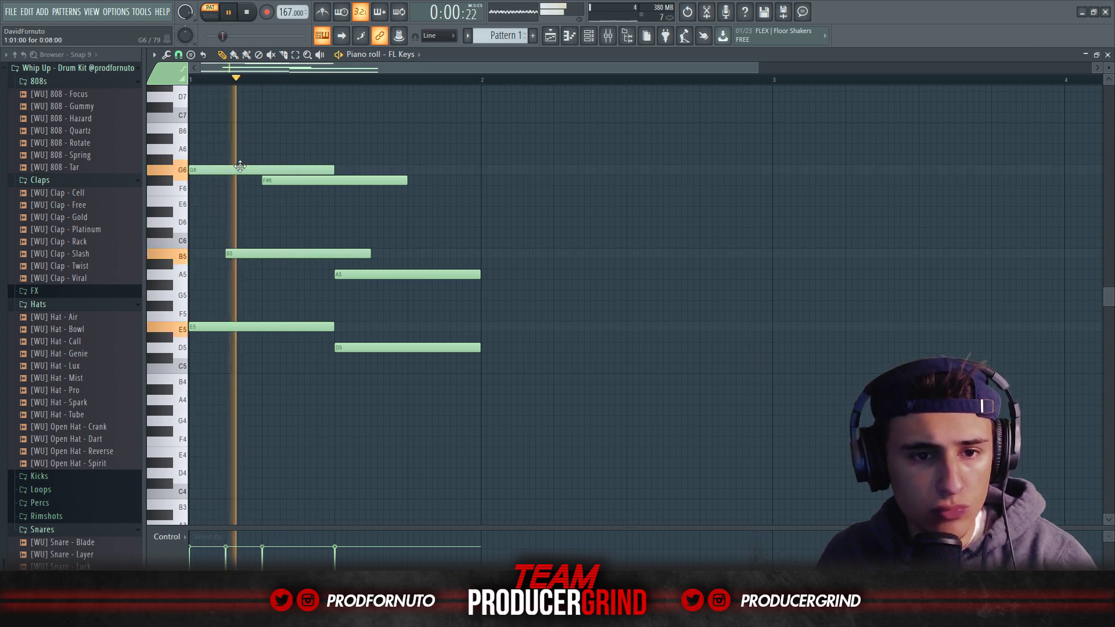
key(space)
key(space)
key(space)
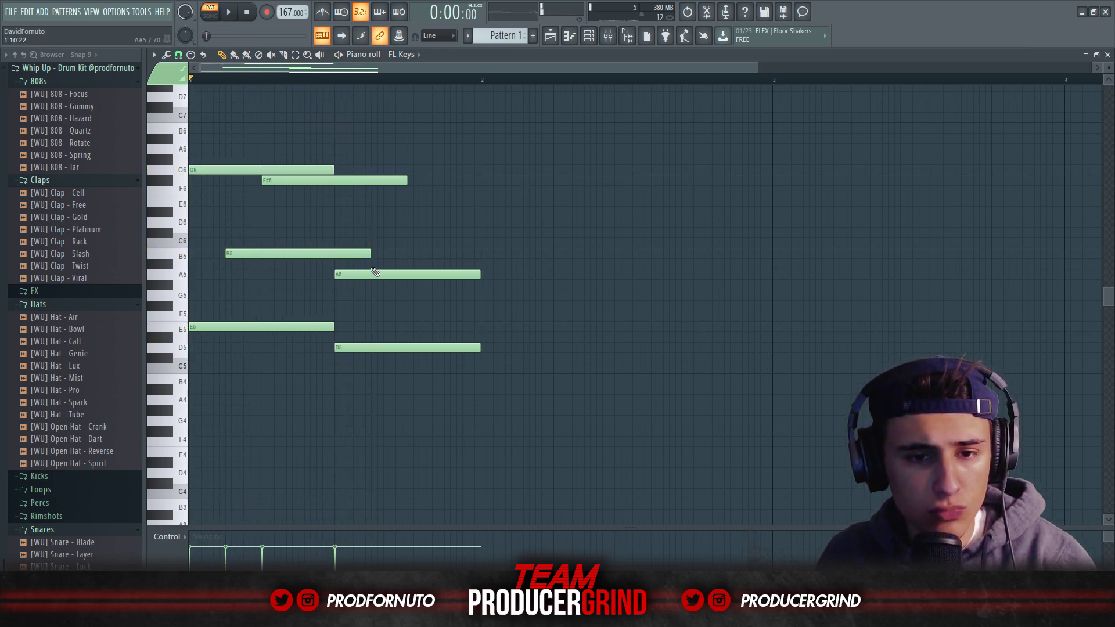
Step: Add a D6 note on beat four of bar 1 and audition the phrase
drag(374, 210, 408, 224)
key(space)
key(space)
key(space)
key(space)
key(space)
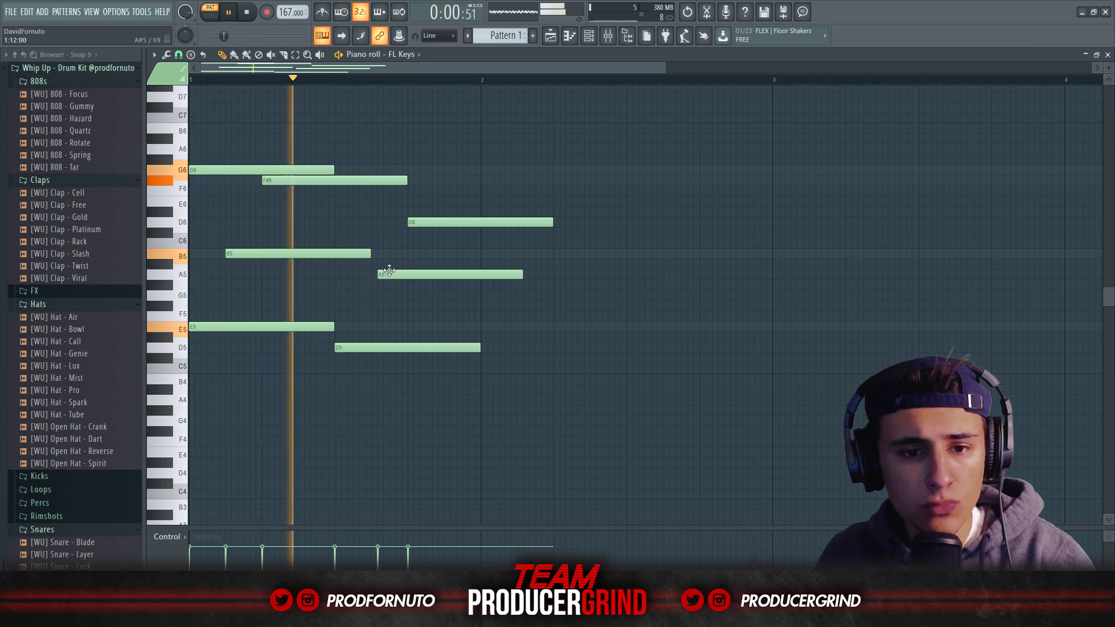
Step: Place the A5 note half a beat after beat three of bar 1 and check it by playback
drag(391, 273, 385, 273)
key(space)
key(space)
key(space)
key(space)
Step: Continue the bass line with C5 at the start of bar 2 and A4 on its third beat
click(482, 381)
key(space)
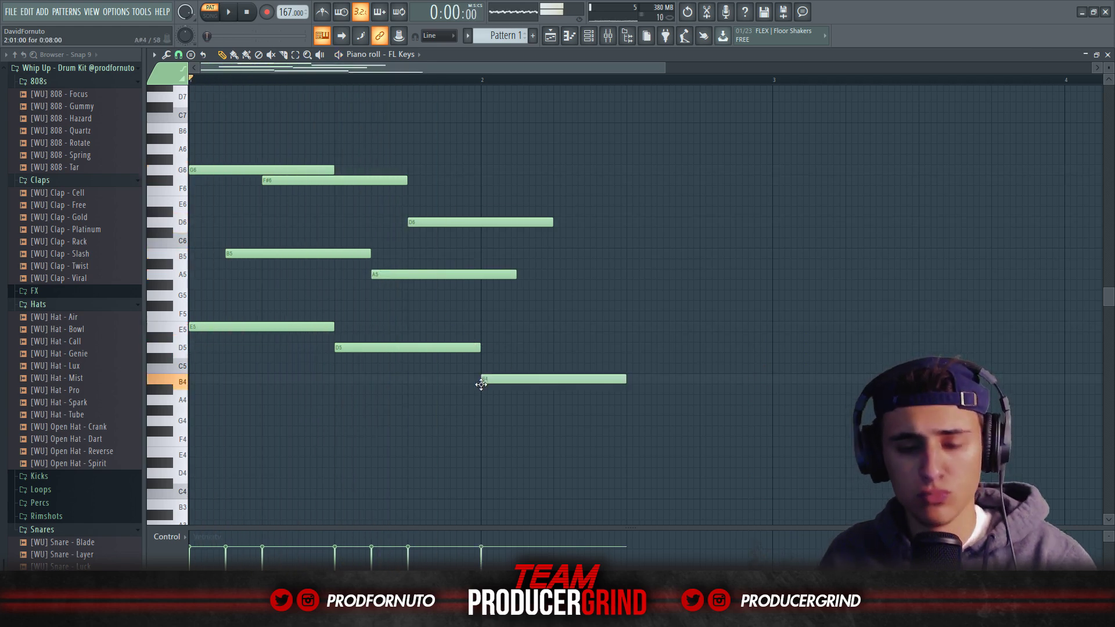
drag(481, 384, 481, 369)
drag(600, 410, 629, 396)
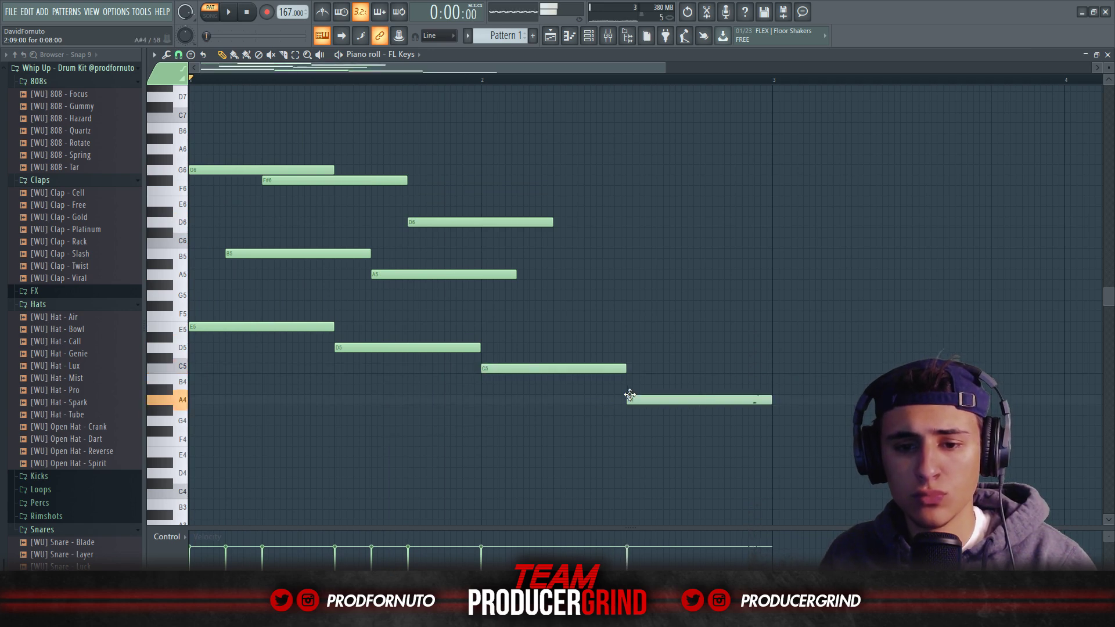
key(space)
ctrl+scroll(453, 244, down, 2)
key(space)
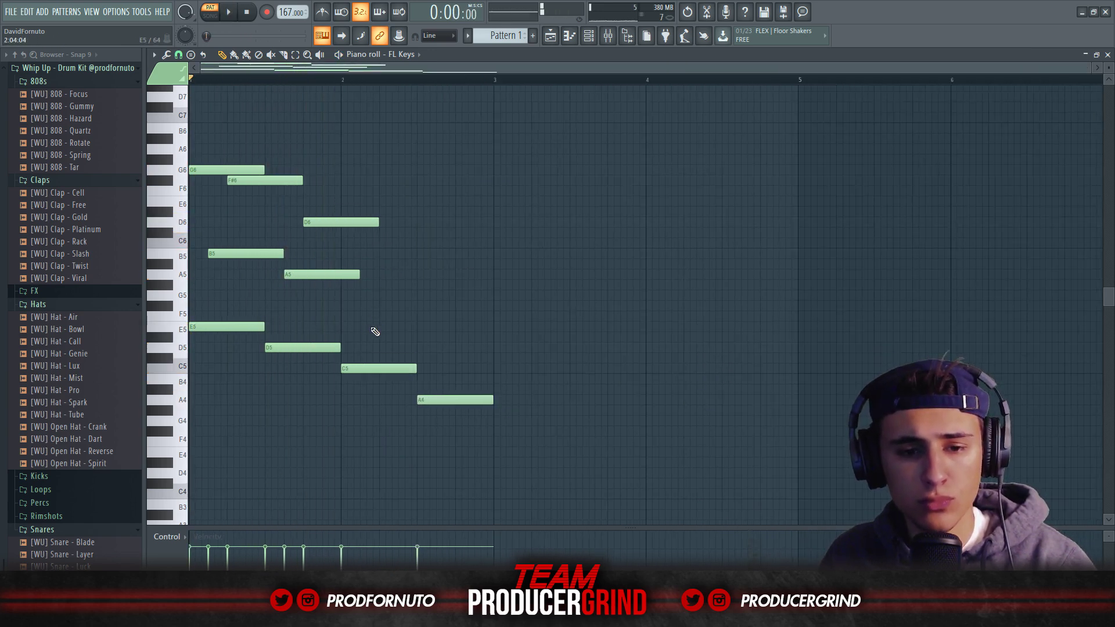
Step: Try E5 and F#5 notes above the C5 in bar 2 and play them
drag(356, 336, 380, 311)
key(space)
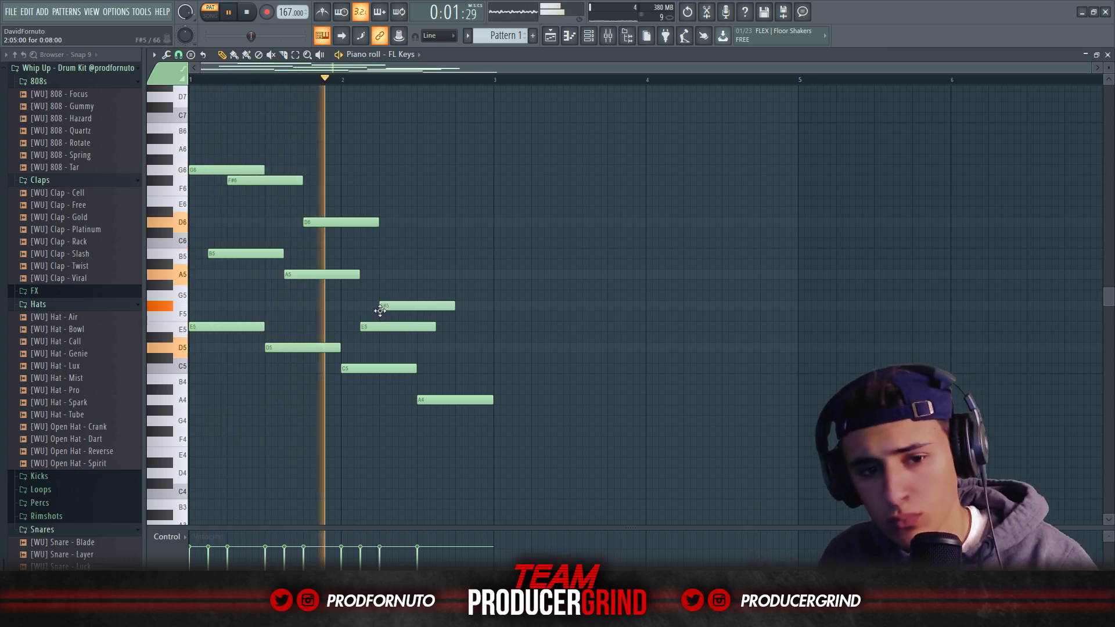
key(space)
key(space)
Step: Add E5 and B5 on beat two of bar 2, A5 on beat three and G5 half a beat after it
click(382, 327)
key(space)
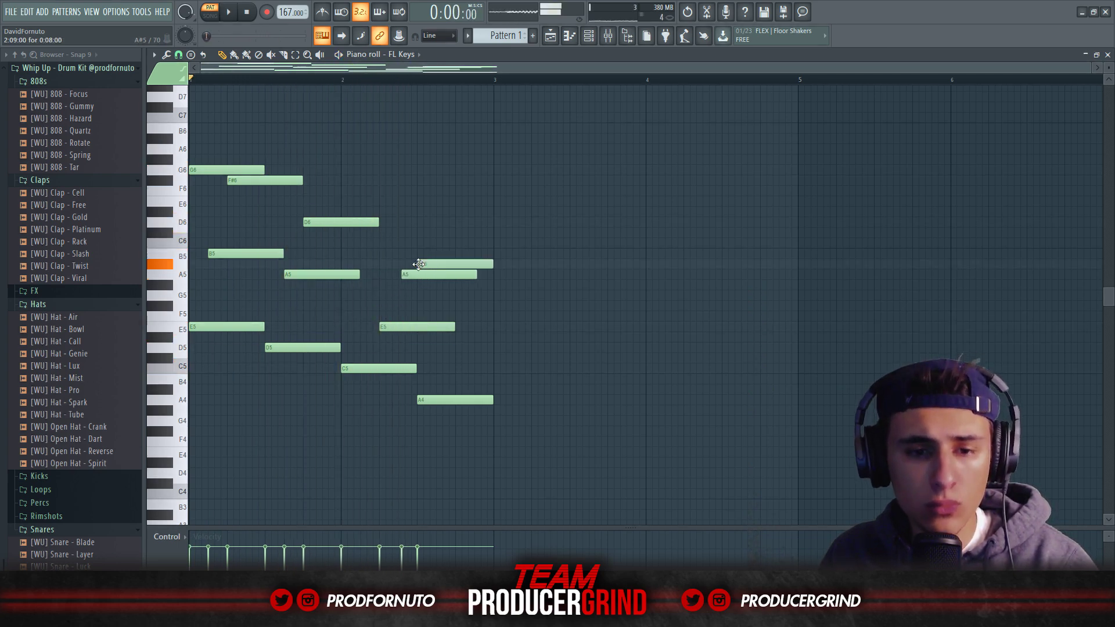
key(space)
drag(418, 244, 381, 247)
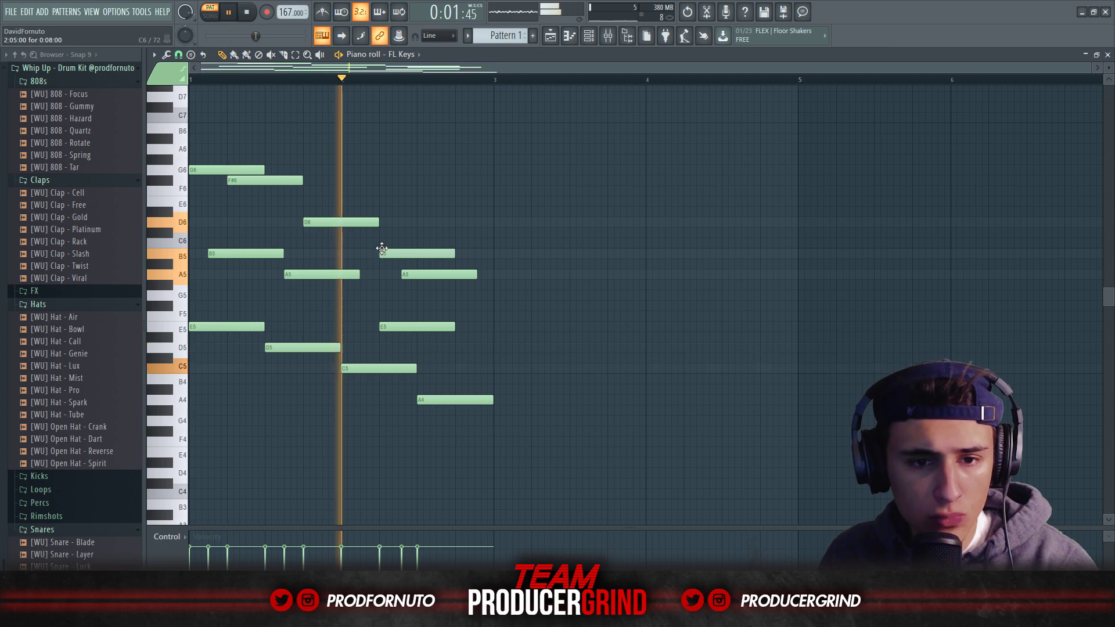
key(space)
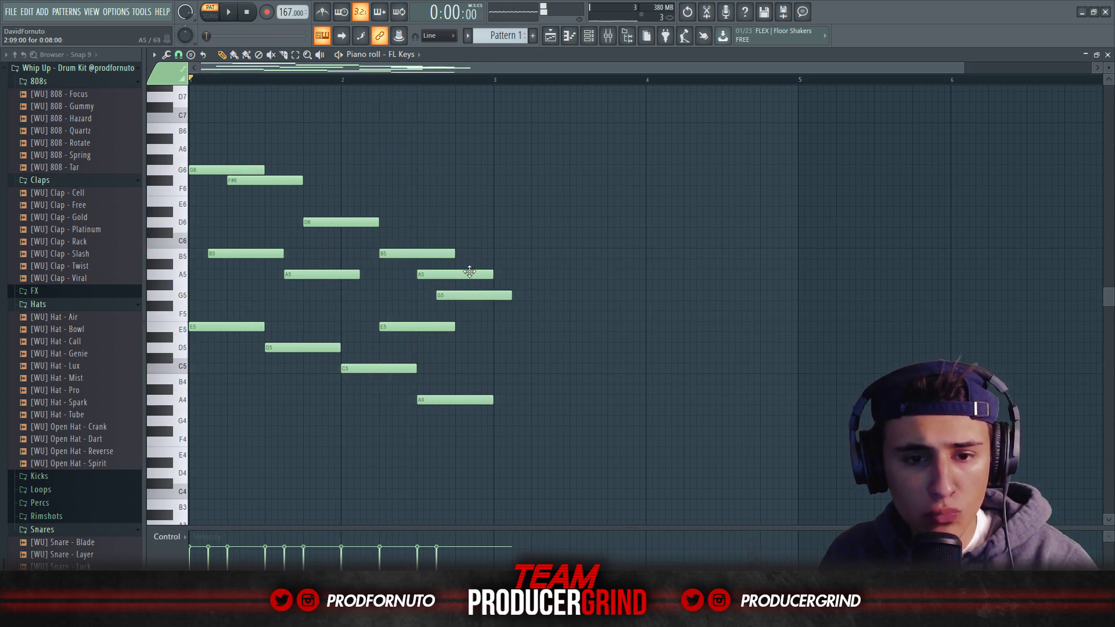
Step: Add a C#5 note on beat four of bar 2 and lower the opening G6 to E6
drag(456, 265, 457, 368)
drag(221, 178, 221, 199)
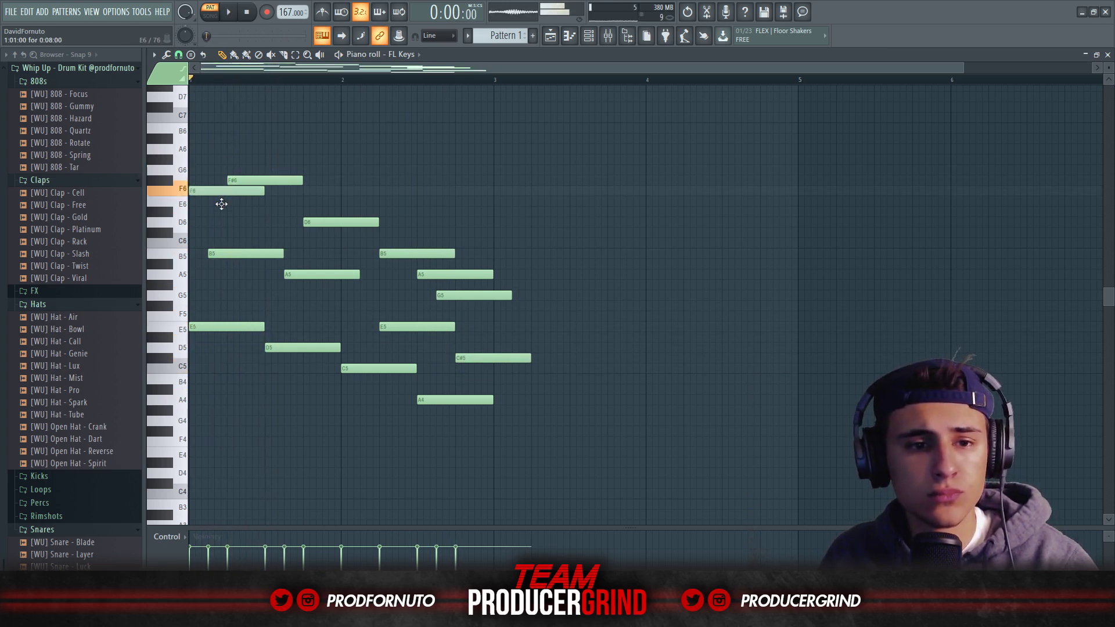
key(space)
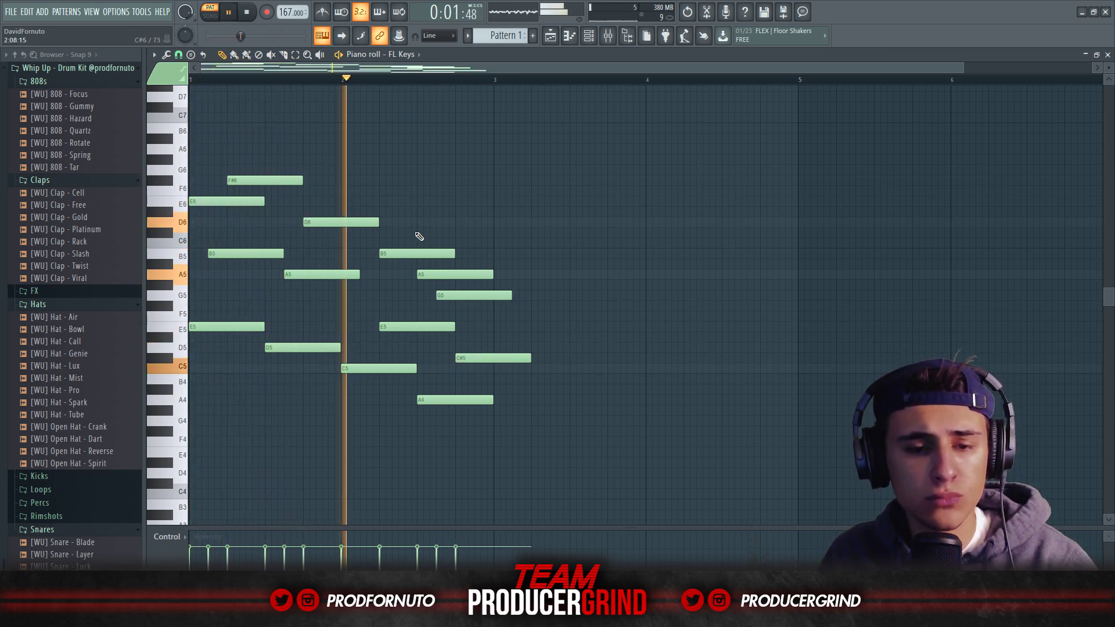
key(space)
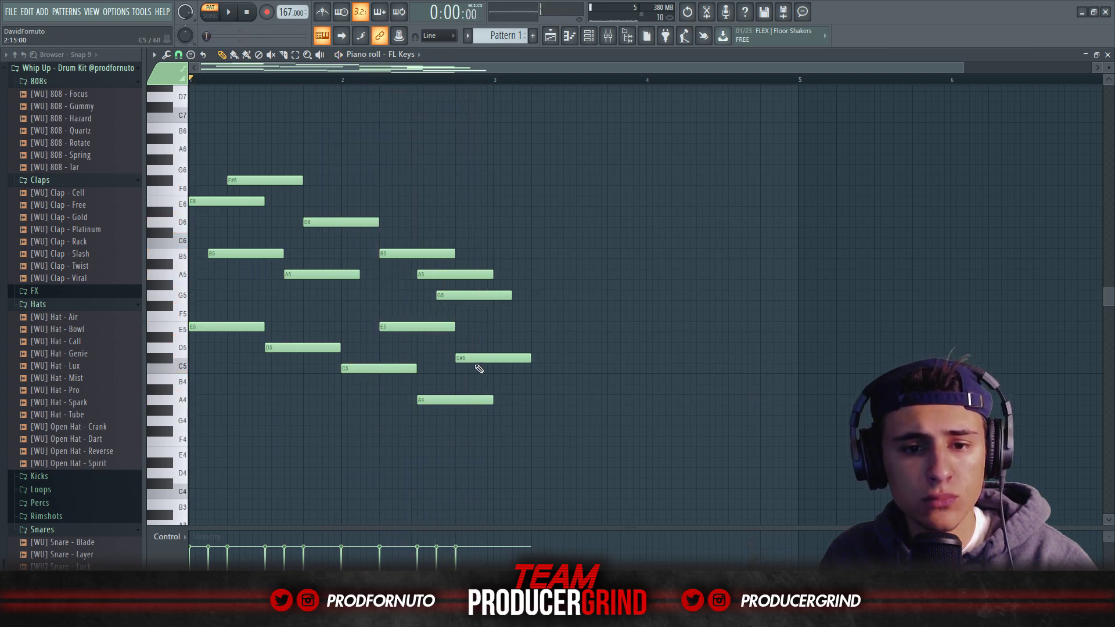
Step: Raise the last C#5 note to E5 and shorten it to end at the start of bar 3
drag(476, 355, 459, 332)
key(space)
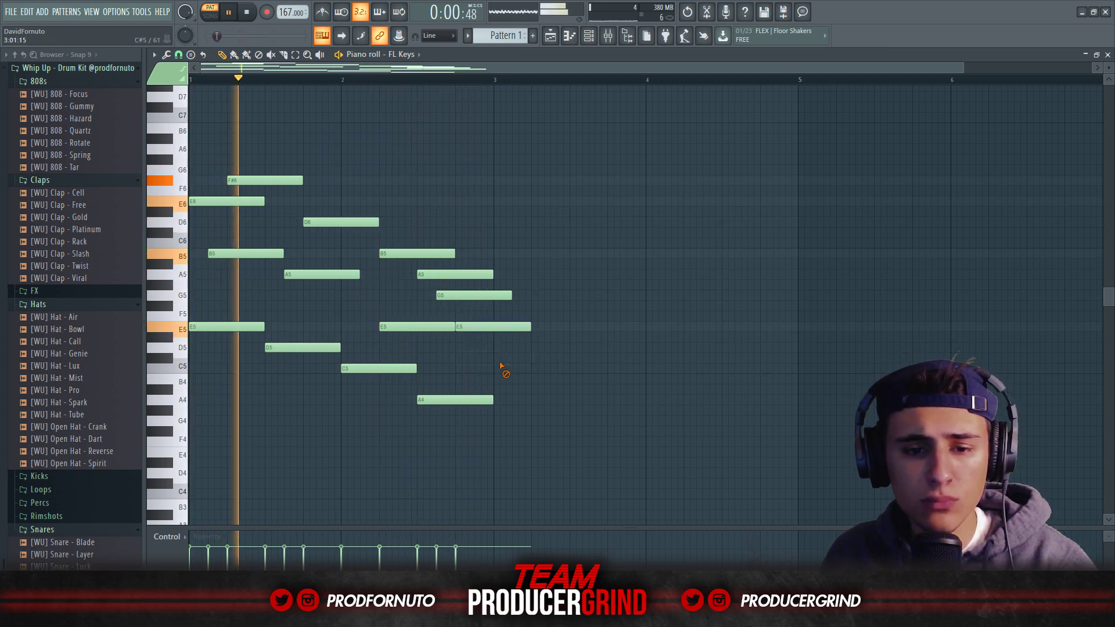
drag(529, 330, 497, 329)
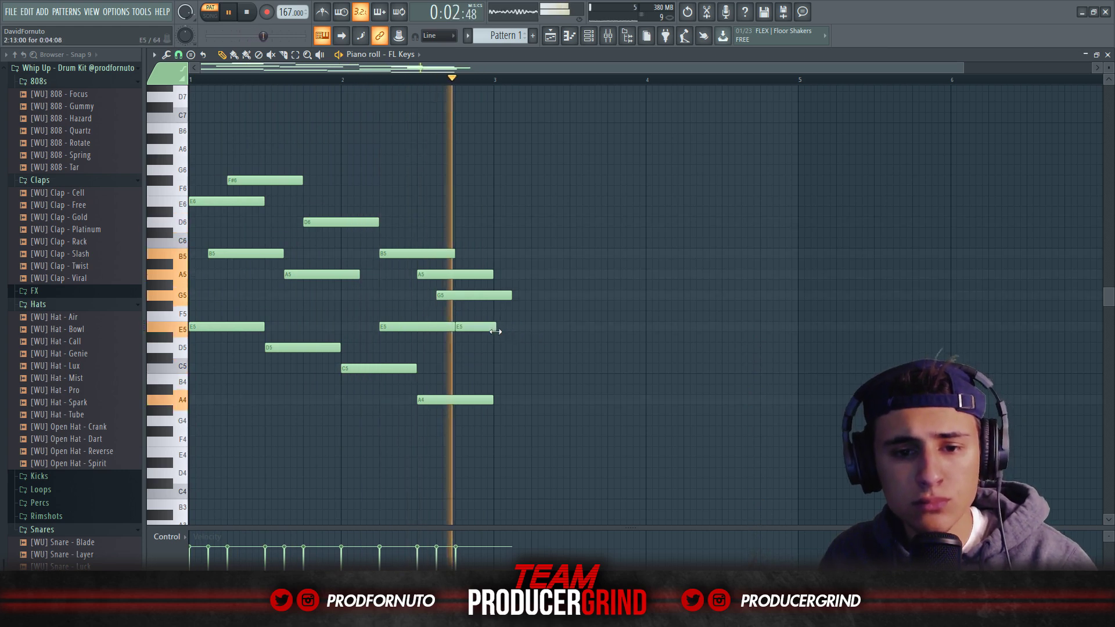
key(space)
Step: Duplicate the two-bar melody after itself, try transposing all notes up, and undo the transposition
drag(529, 415, 125, 146)
key(ctrl+b)
key(ctrl+a)
key(shift+Up)
key(ctrl+z)
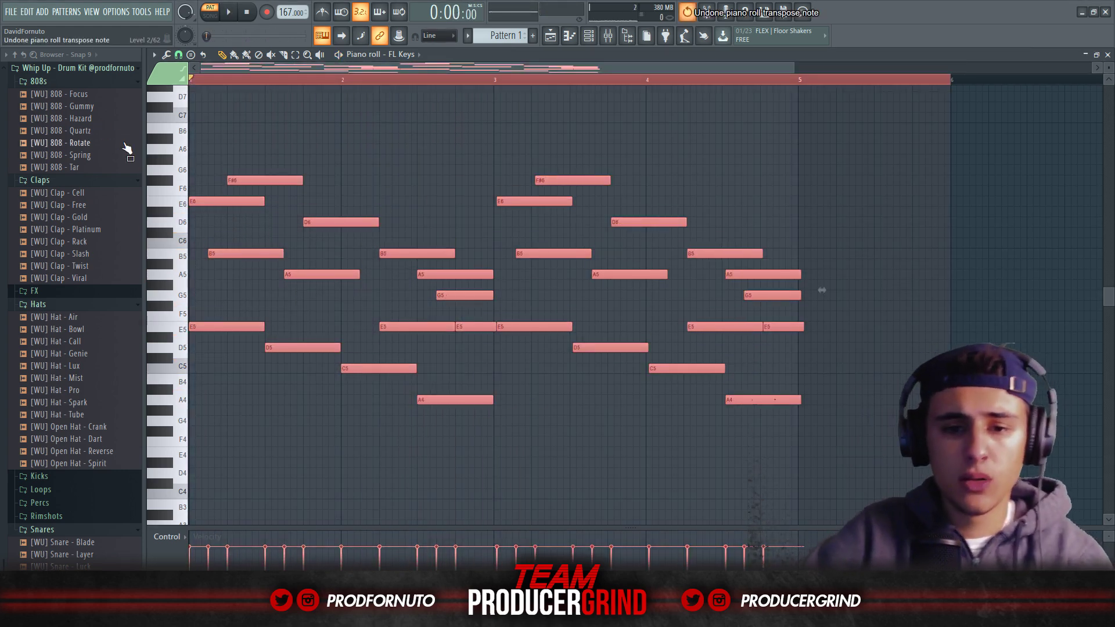
Step: Delete the duplicated copy of the melody in bars 3 and 4
drag(630, 527, 560, 462)
drag(872, 447, 530, 167)
key(Delete)
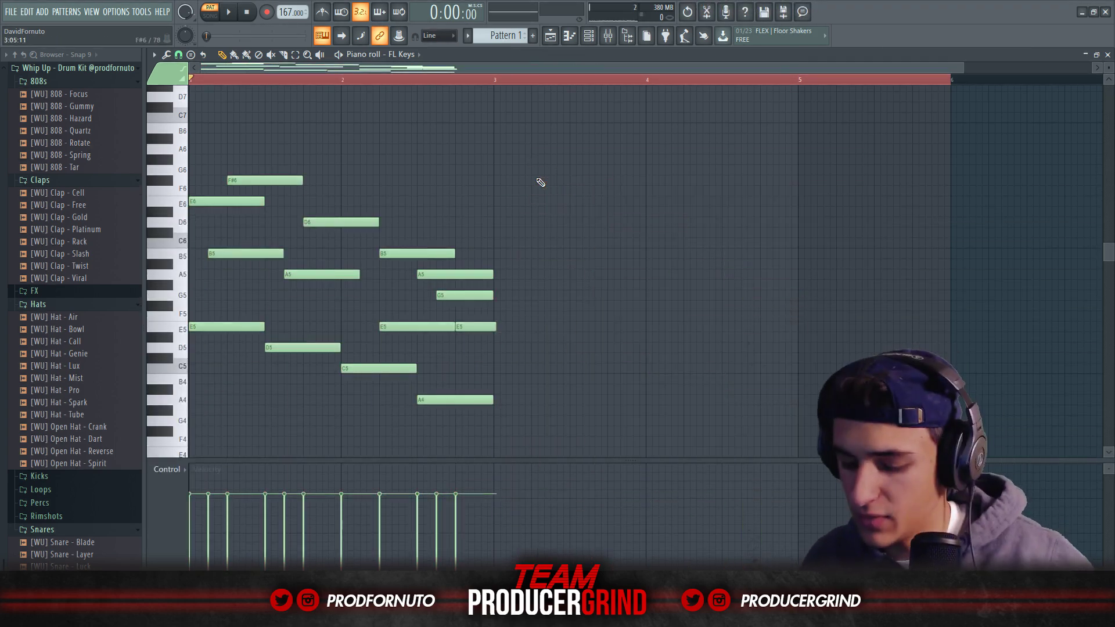
Step: Shorten the overhanging final E5 note so it ends exactly at the start of bar 3
ctrl+scroll(498, 356, up, 6)
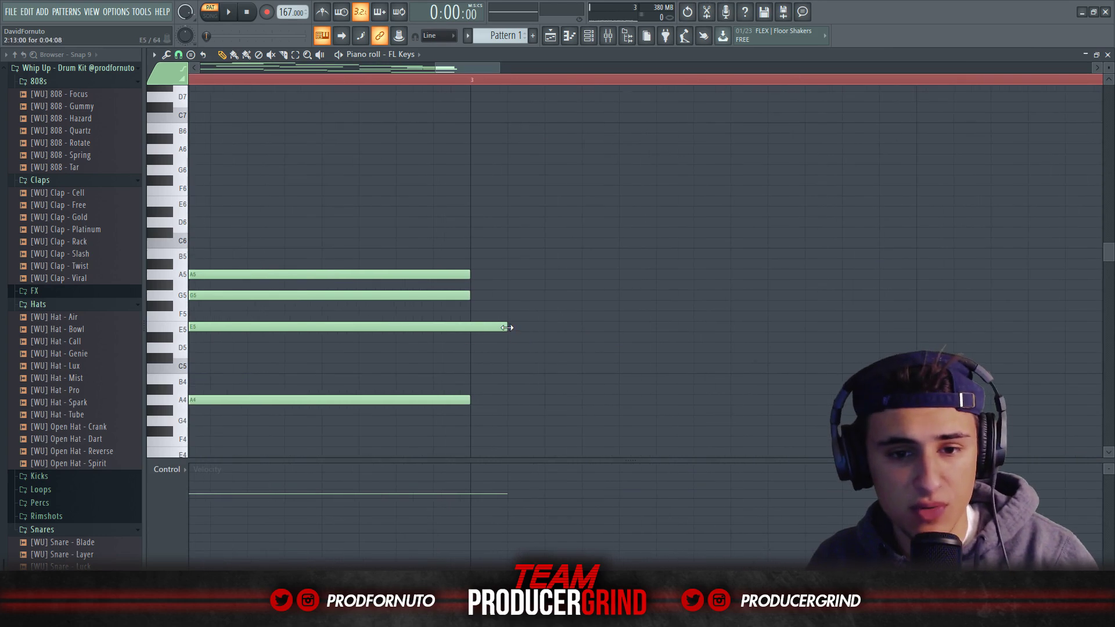
ctrl+scroll(458, 330, down, 5)
Step: Duplicate the whole two-bar melody directly after itself into bars 3 and 4
ctrl+drag(531, 424, 145, 148)
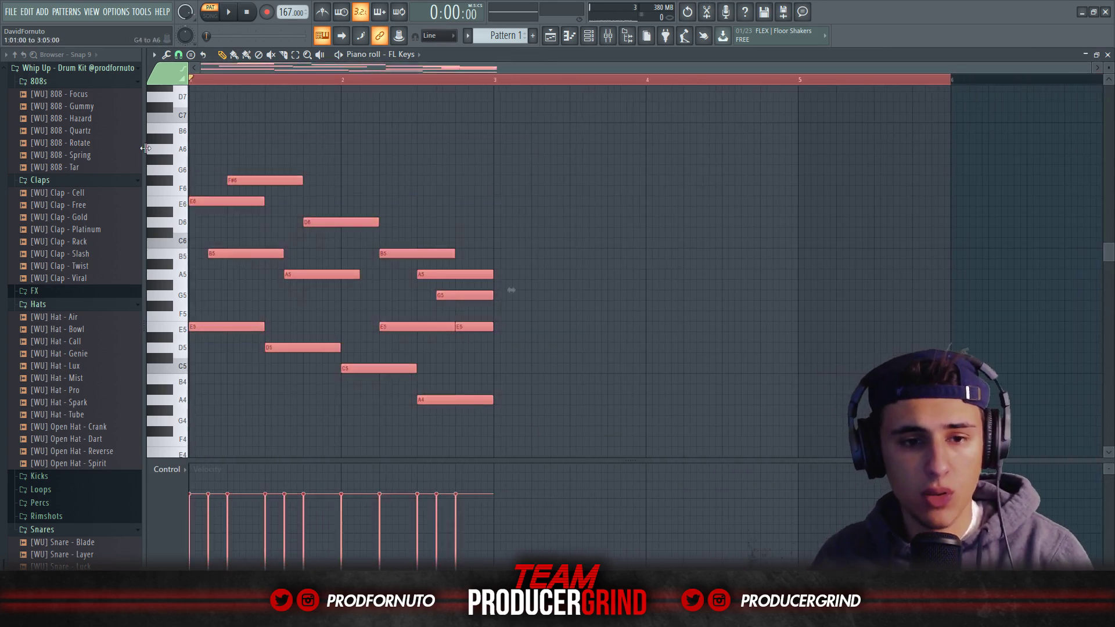
key(ctrl+b)
key(ctrl+z)
double_click(972, 80)
ctrl+drag(577, 402, 173, 118)
key(ctrl+b)
Step: Transpose all notes of the four-bar melody up two semitones and play the pattern
key(ctrl+a)
key(shift+Up)
key(shift+Up)
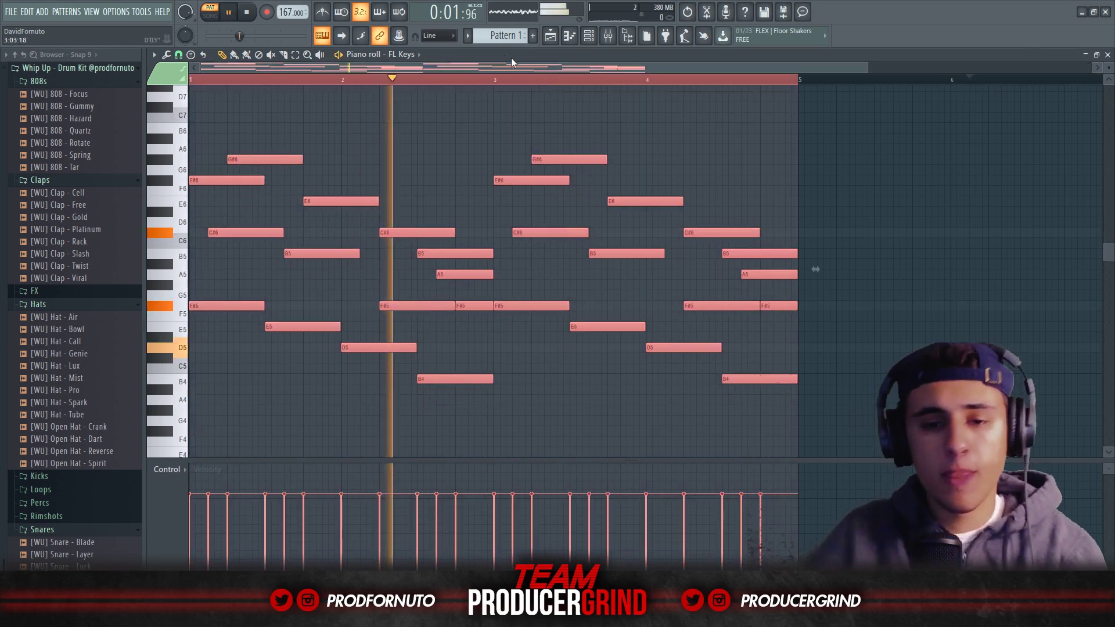
key(space)
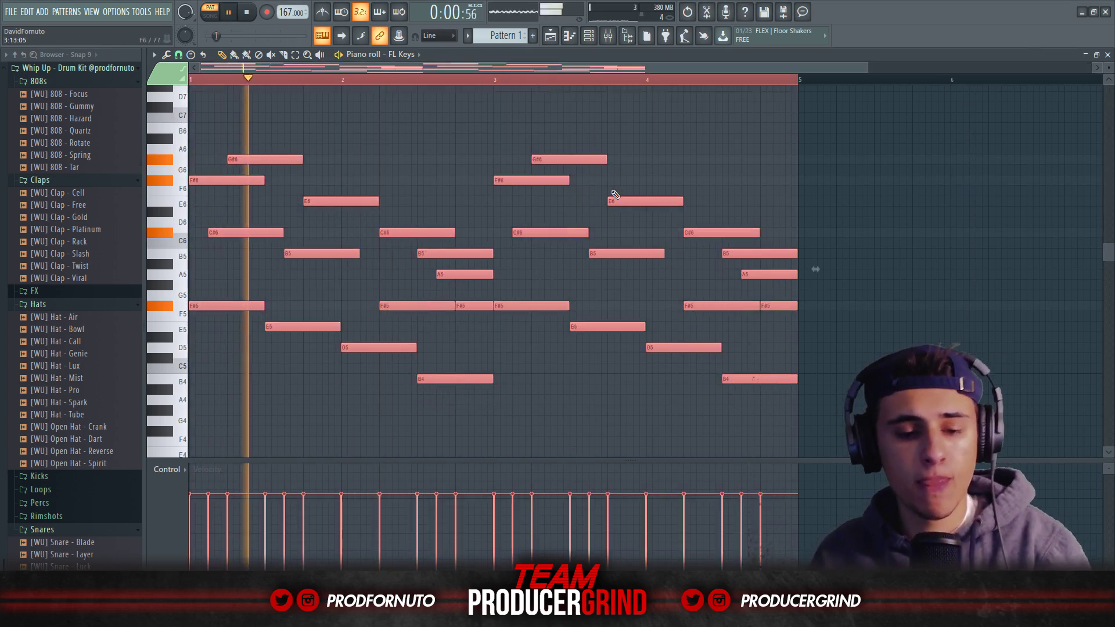
Step: Add a one-beat B6 note on beat two of bar 4 and listen to the melody
key(ctrl+d)
scroll(618, 402, up, 2)
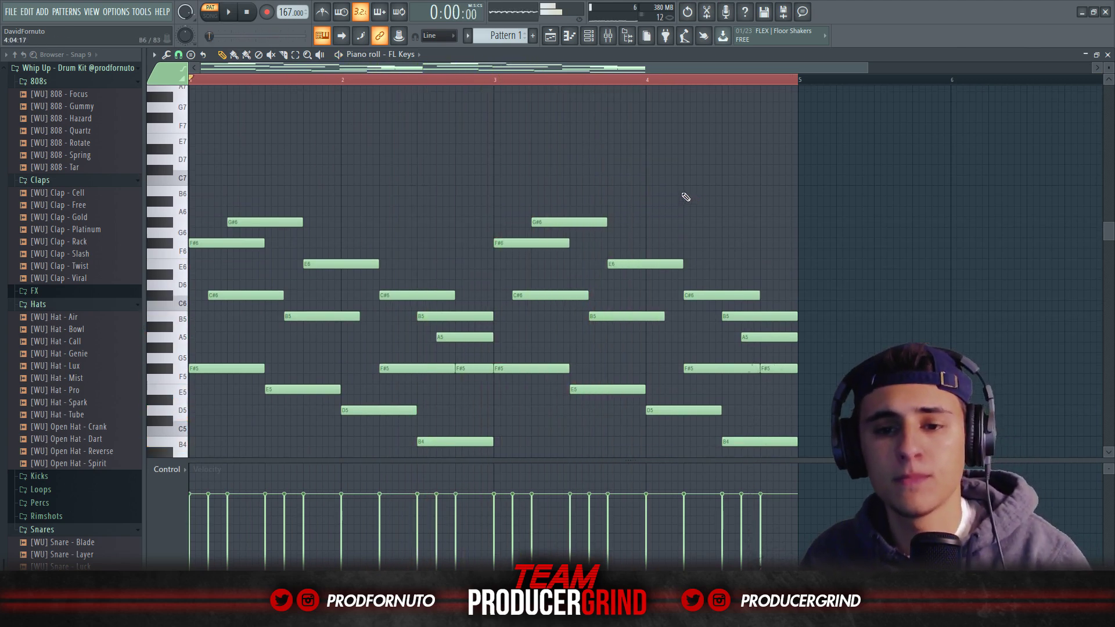
key(space)
click(685, 193)
click(647, 84)
key(space)
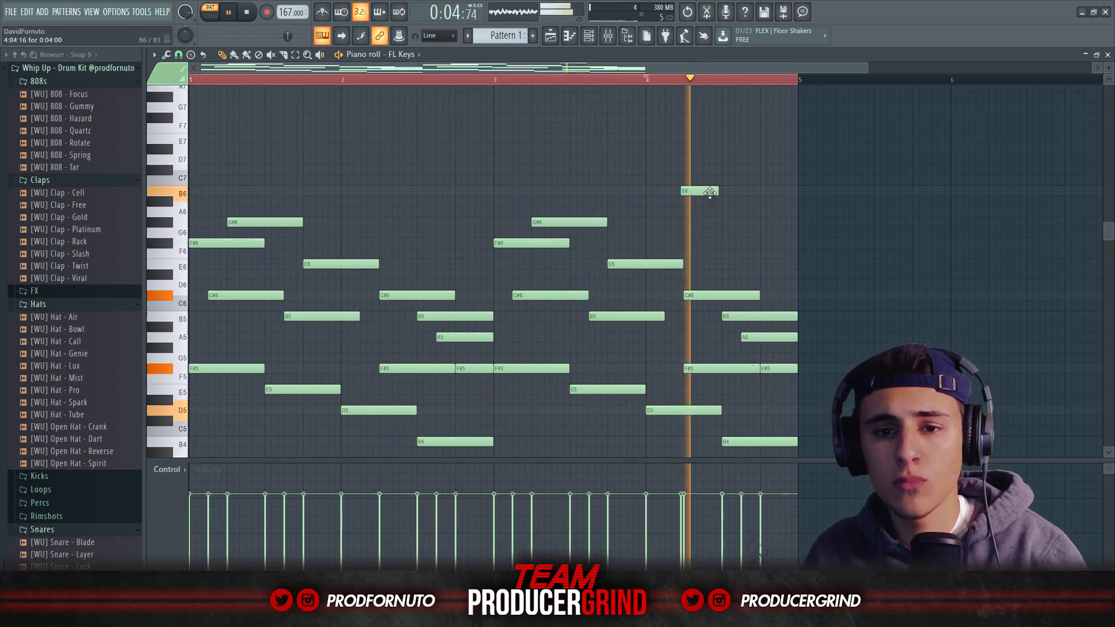
drag(700, 191, 703, 192)
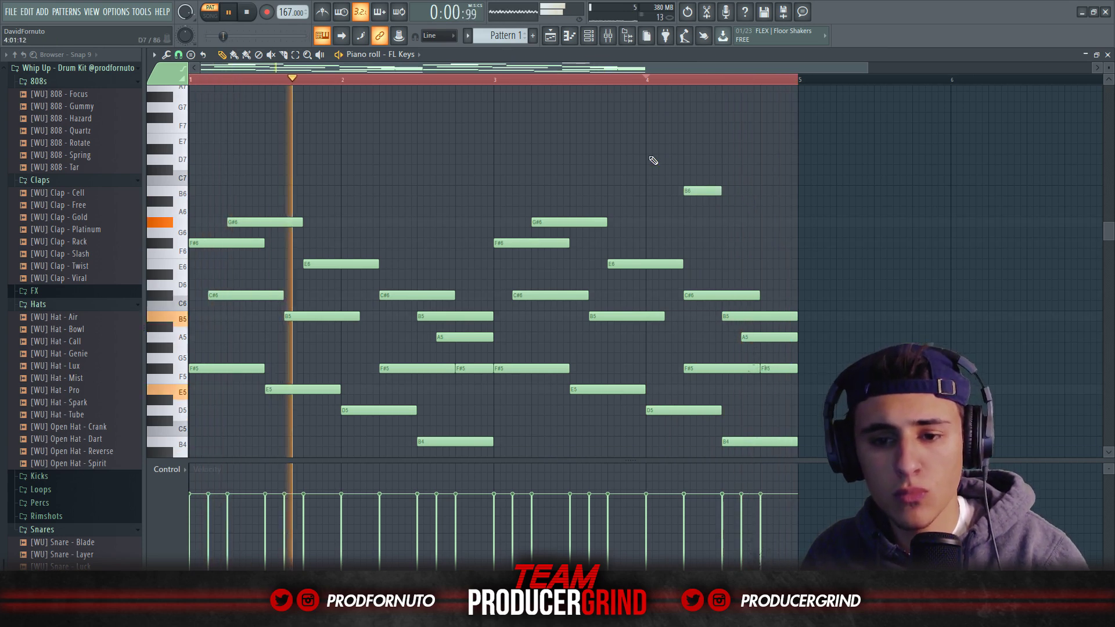
scroll(726, 174, down, 2)
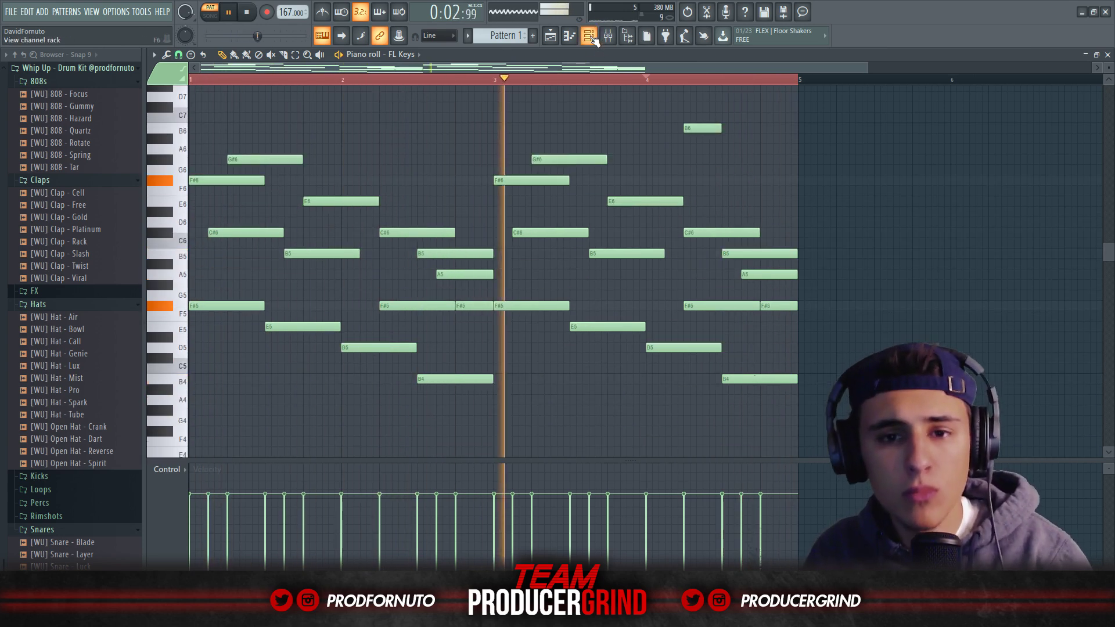
Step: Stop playback and replace the FL Keys instrument with Omnisphere, keeping the melody
click(589, 36)
key(space)
click(520, 268)
right_click(296, 263)
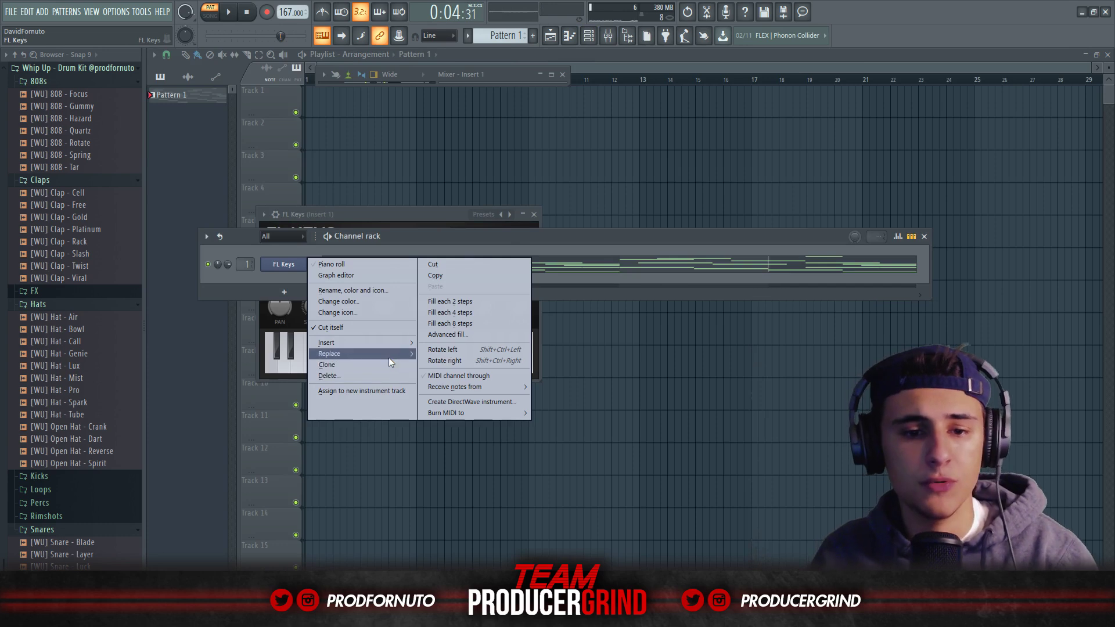
mouse_move(388, 354)
click(446, 553)
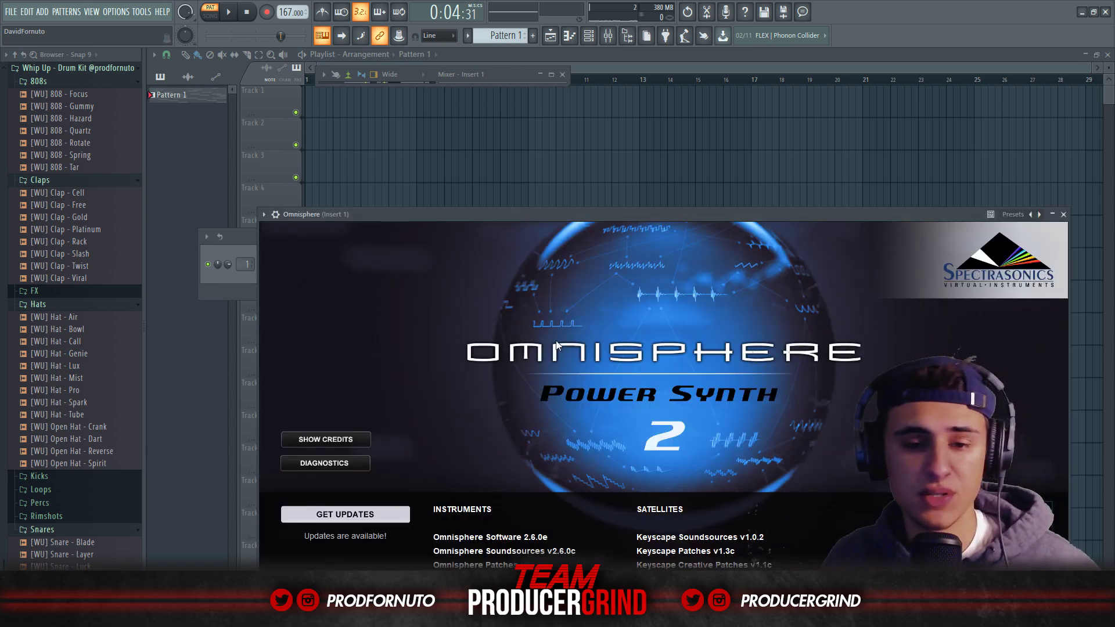
Step: Search Omnisphere's patch browser for "kok" and load the Kokamuffin patch
click(557, 345)
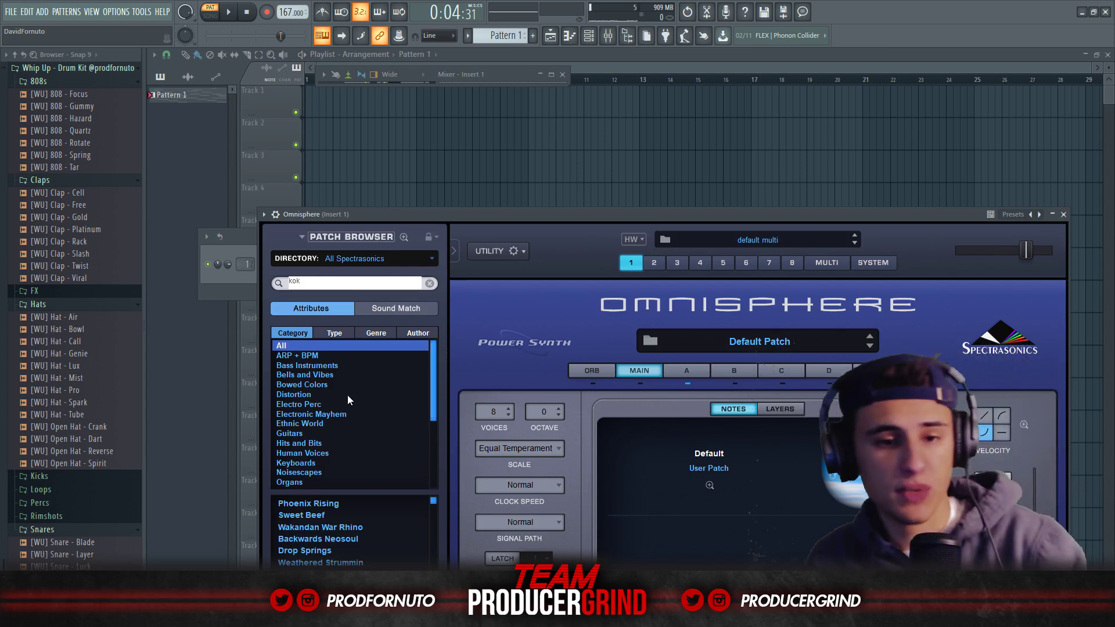
click(311, 279)
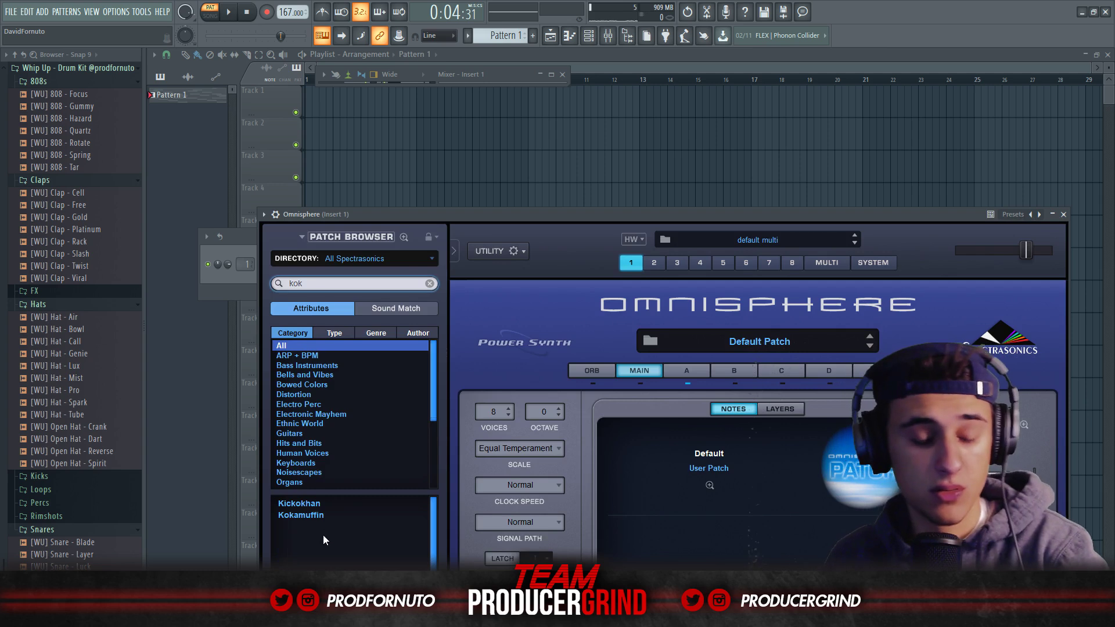
click(246, 278)
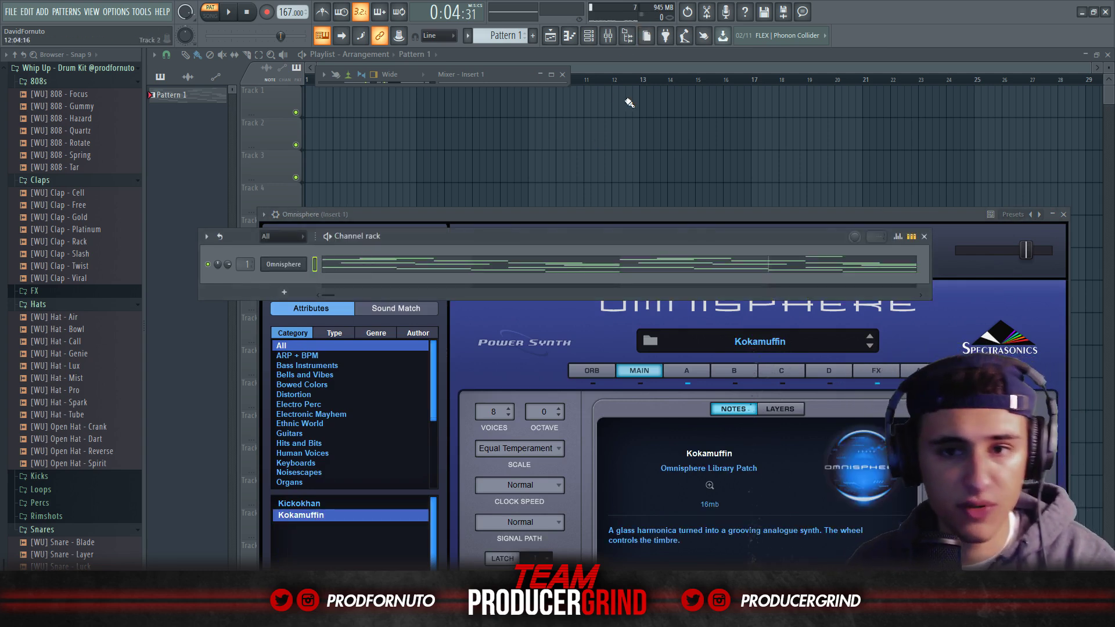
Step: Add the HalfTime effect to slot 1 of mixer Insert 1 and play the pattern through it
click(545, 74)
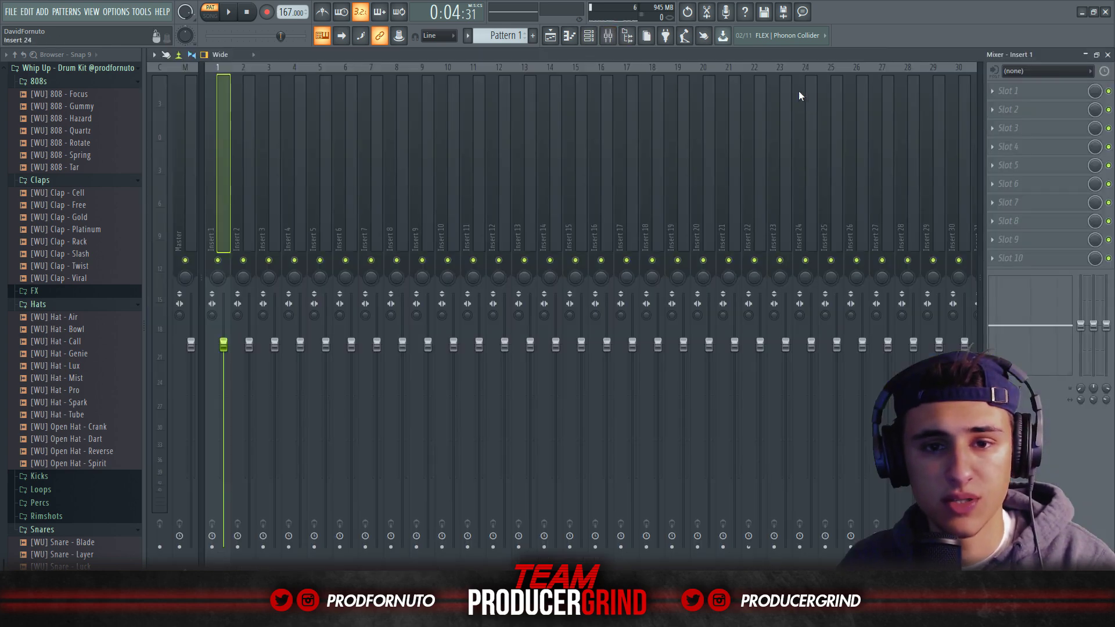
click(1009, 93)
click(912, 97)
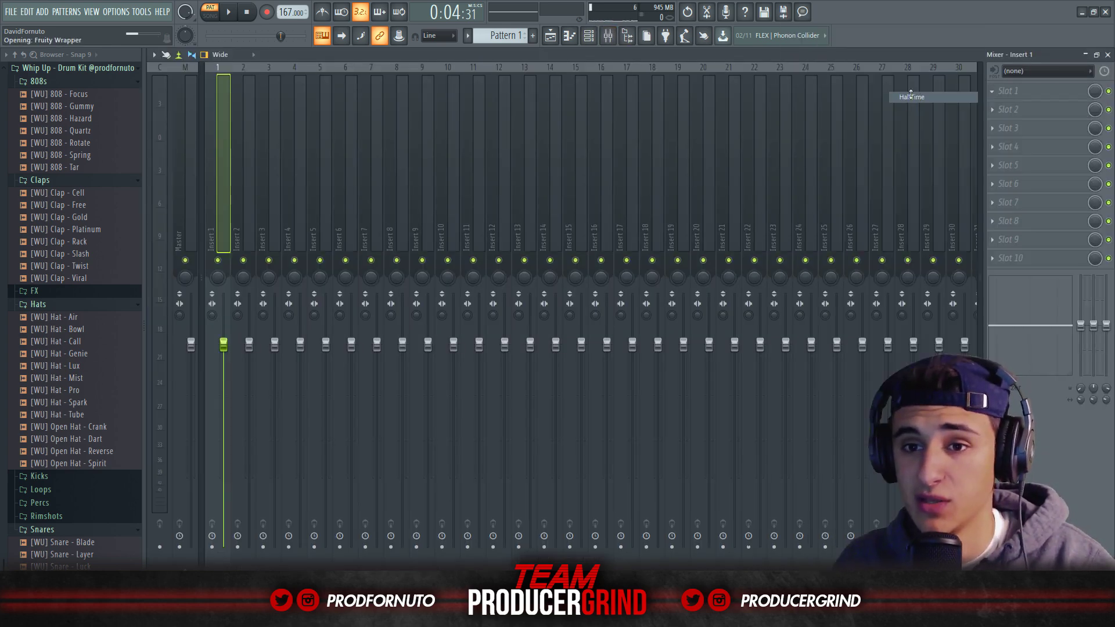
key(space)
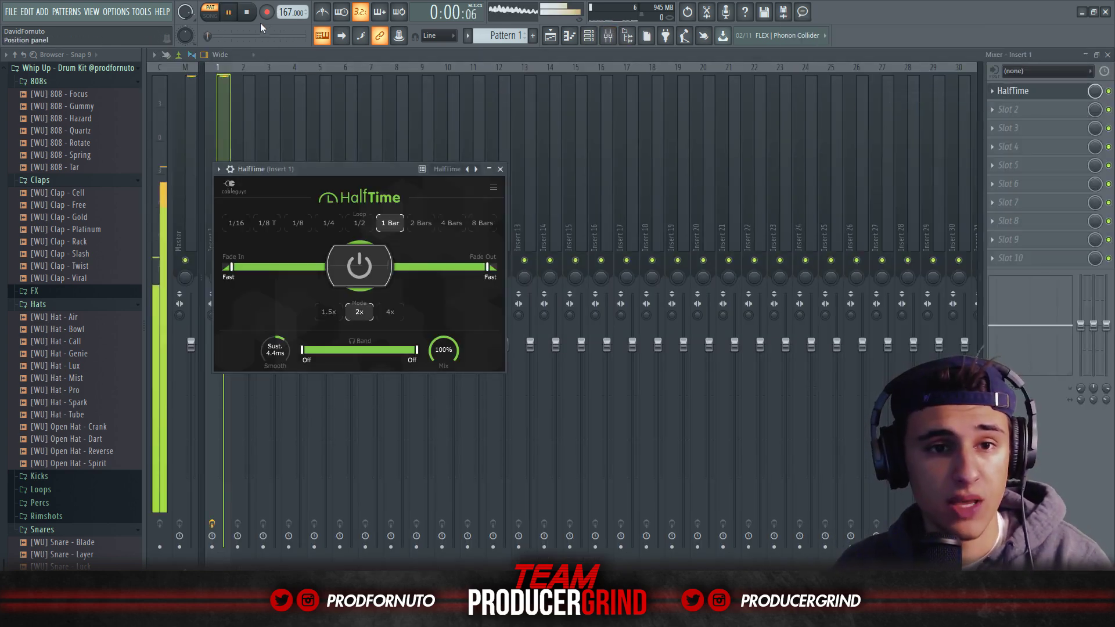
Step: Transpose the whole Omnisphere melody up eleven semitones in the piano roll and replay it
click(589, 36)
click(465, 262)
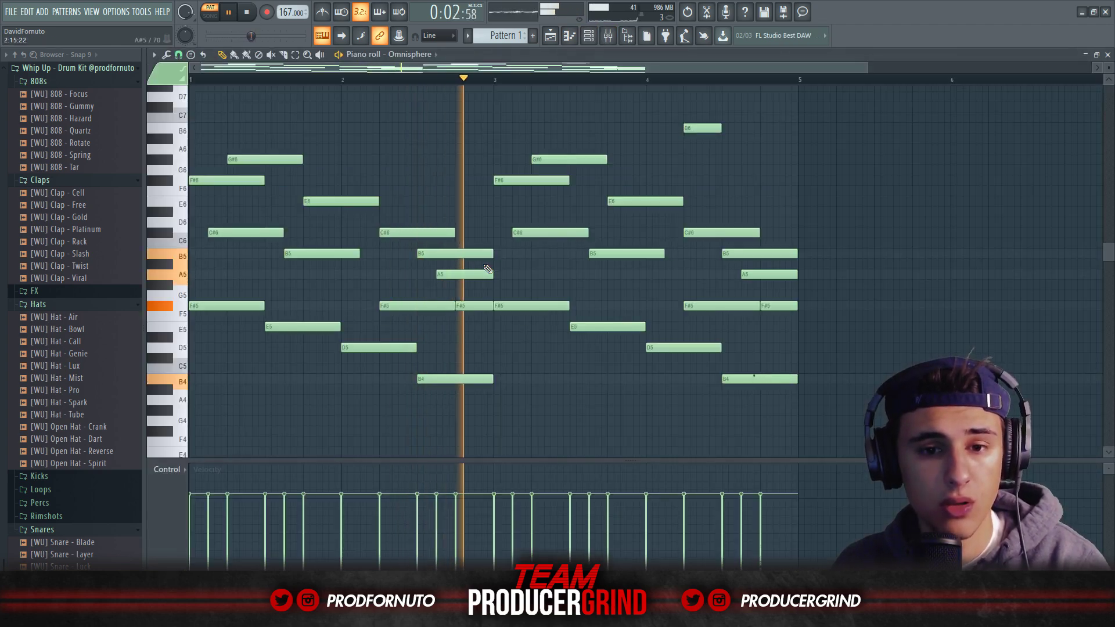
scroll(487, 266, down, 3)
scroll(484, 265, up, 1)
key(space)
key(space)
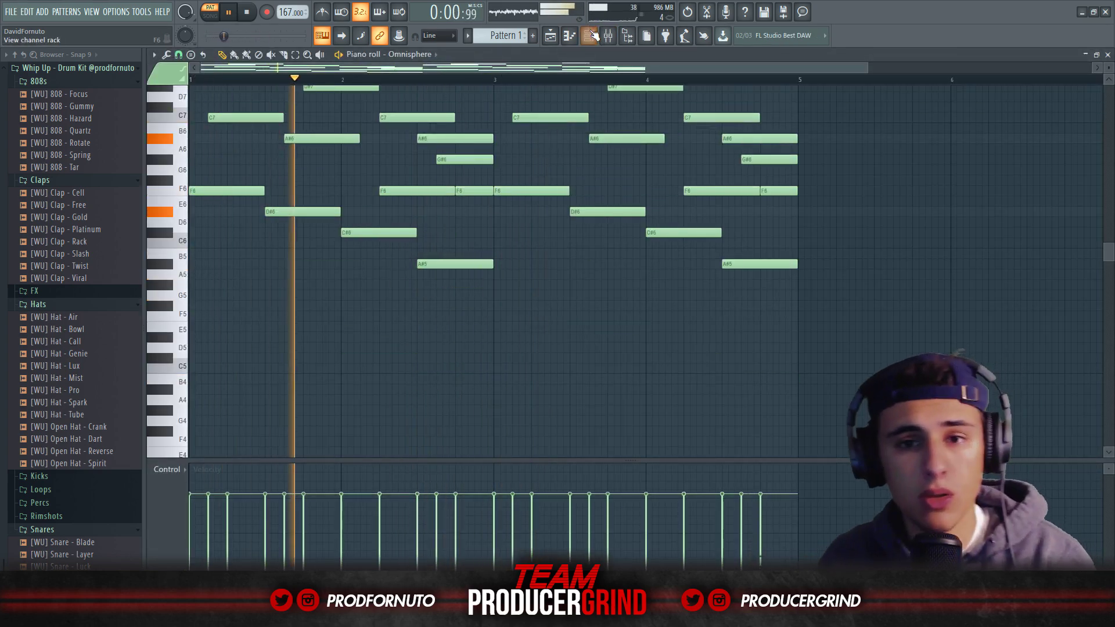
Step: Stop playback and clone the Omnisphere channel
key(F6)
key(space)
right_click(304, 264)
click(326, 365)
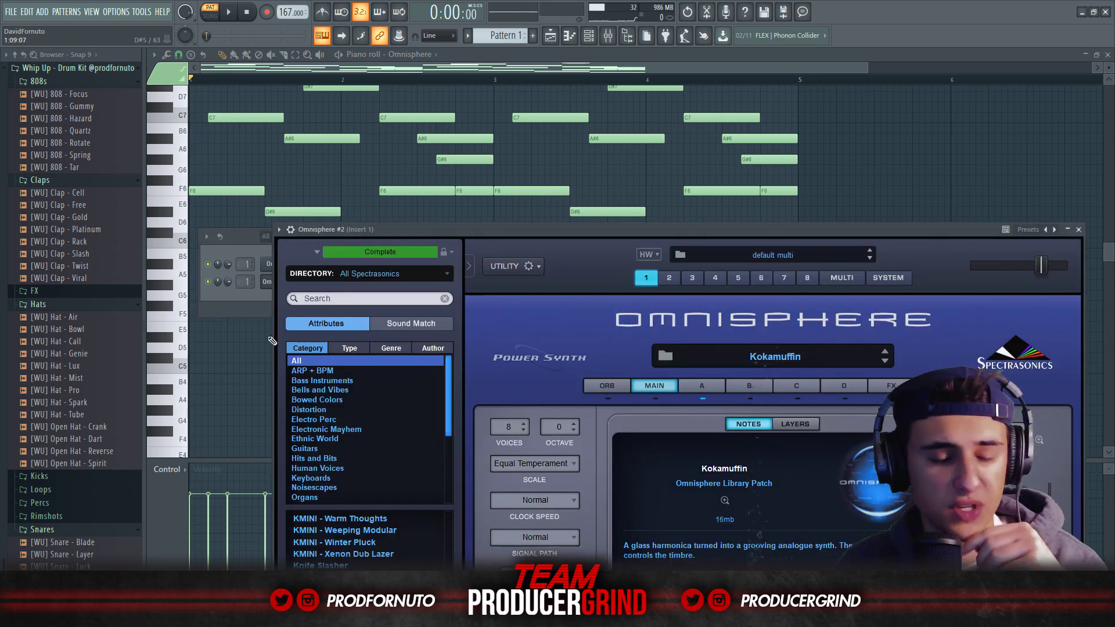
Step: Copy the melody to the Omnisphere #2 channel and load its ambient ARP + BPM patch Yellow Jello Slugs
click(255, 305)
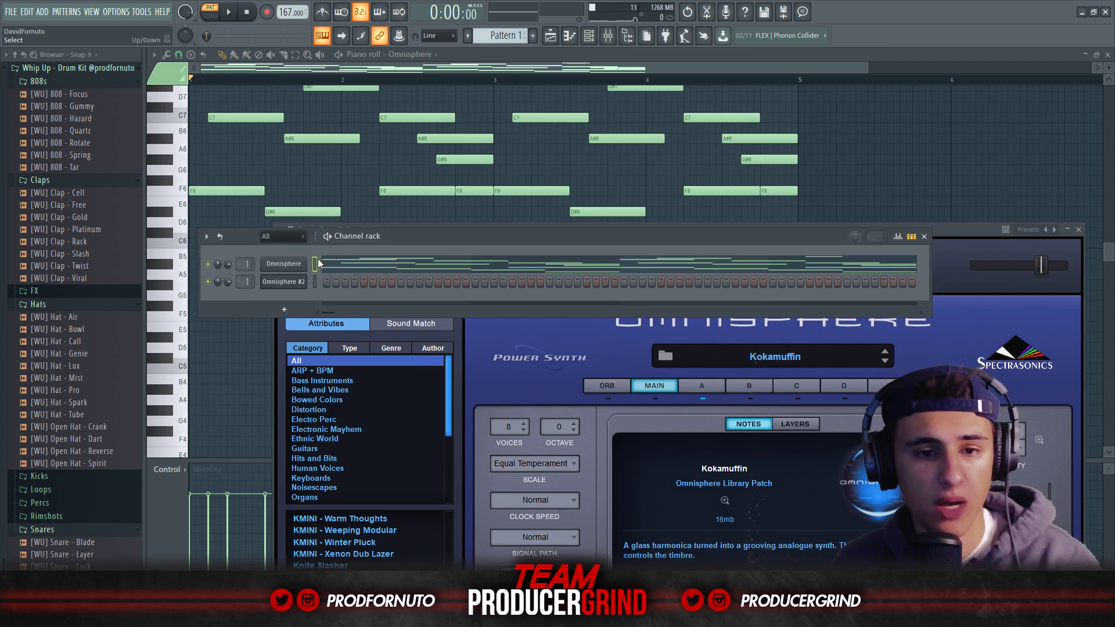
click(229, 13)
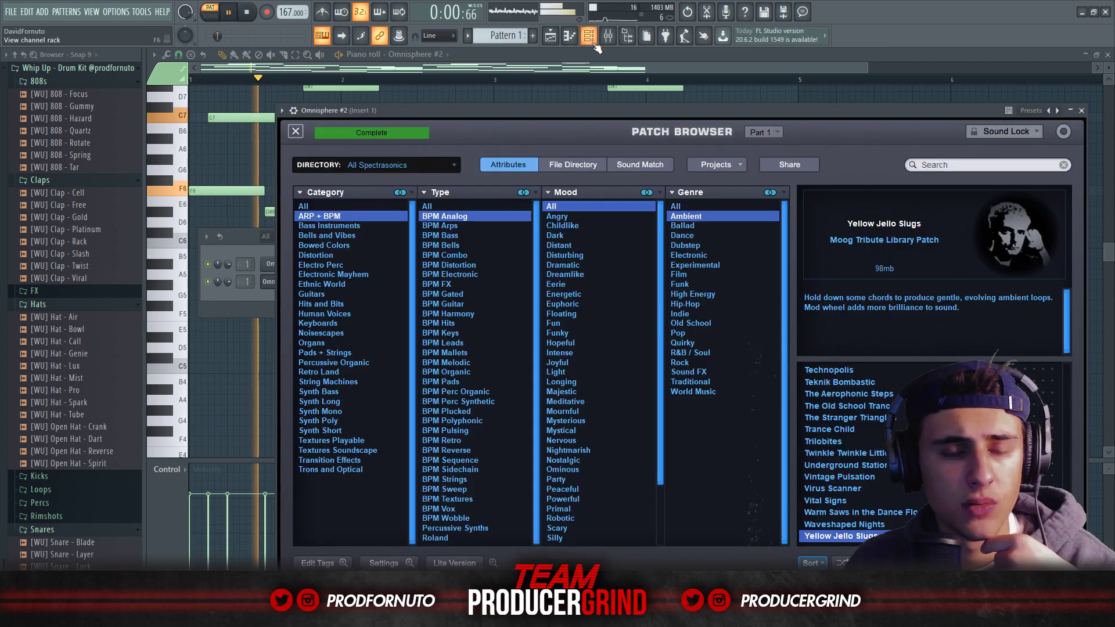
Step: Check the mixer and the Omnisphere #2 notes during playback, and reopen the Omnisphere #2 patch browser
click(608, 43)
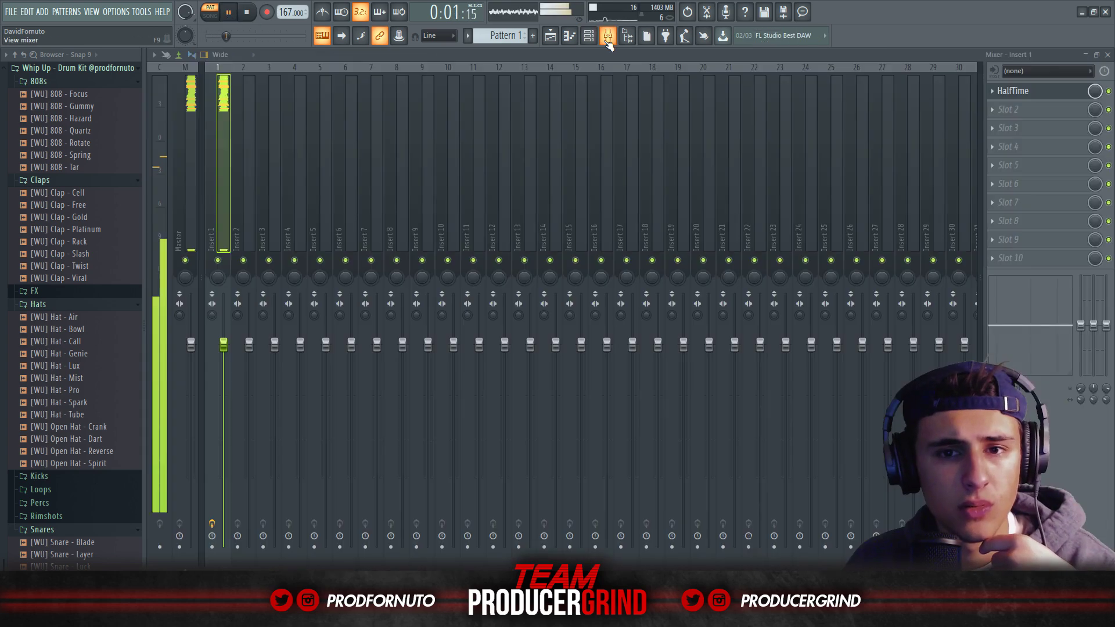
click(596, 40)
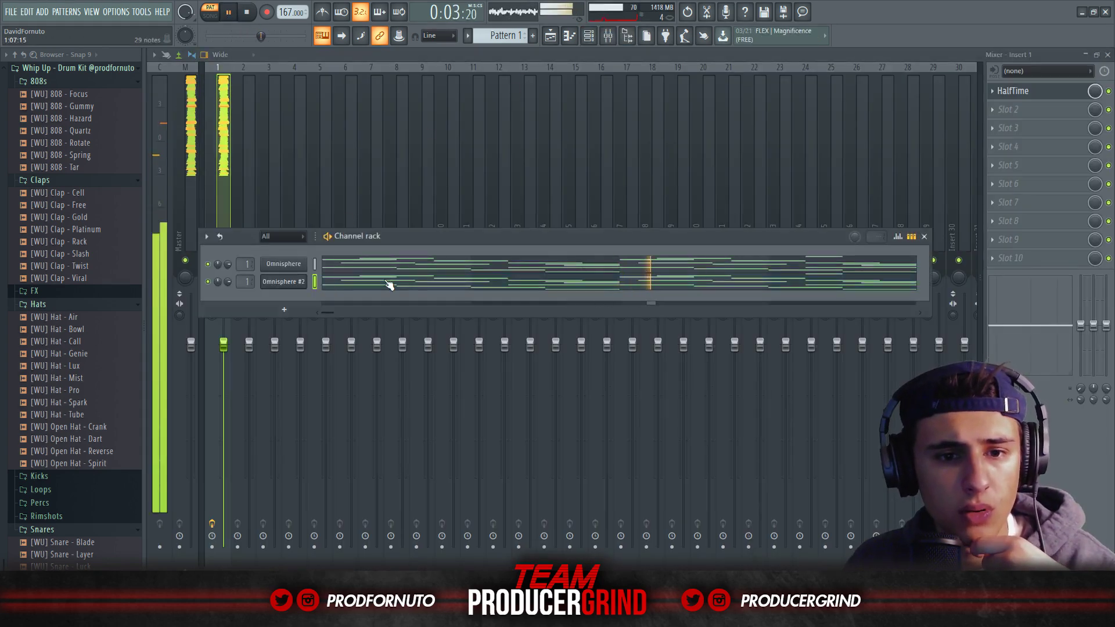
click(388, 283)
click(591, 36)
click(304, 281)
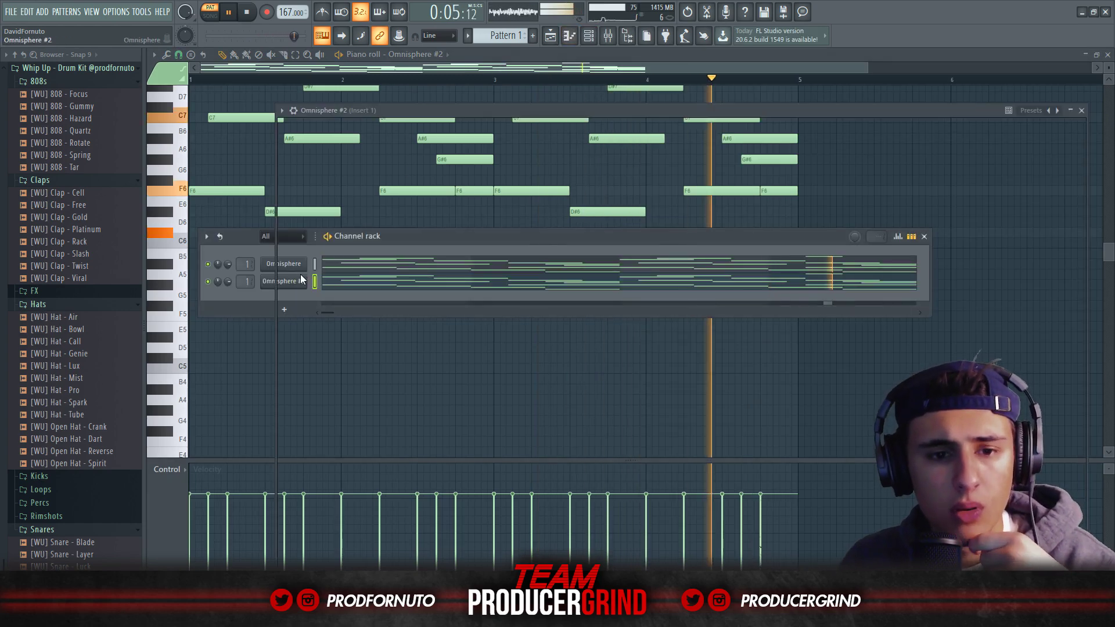
Step: Audition the patches The Aerophonic Steps, Sinister Waldorf Pulse Reverse and Plucky CS-80 Arps on Omnisphere #2
scroll(835, 465, up, 2)
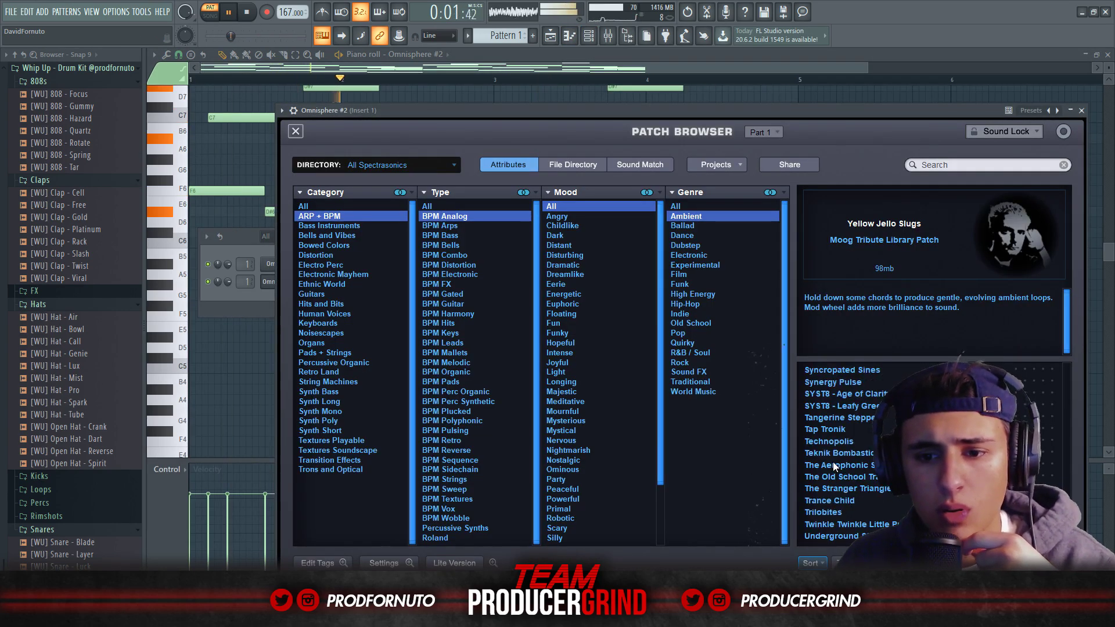
click(834, 465)
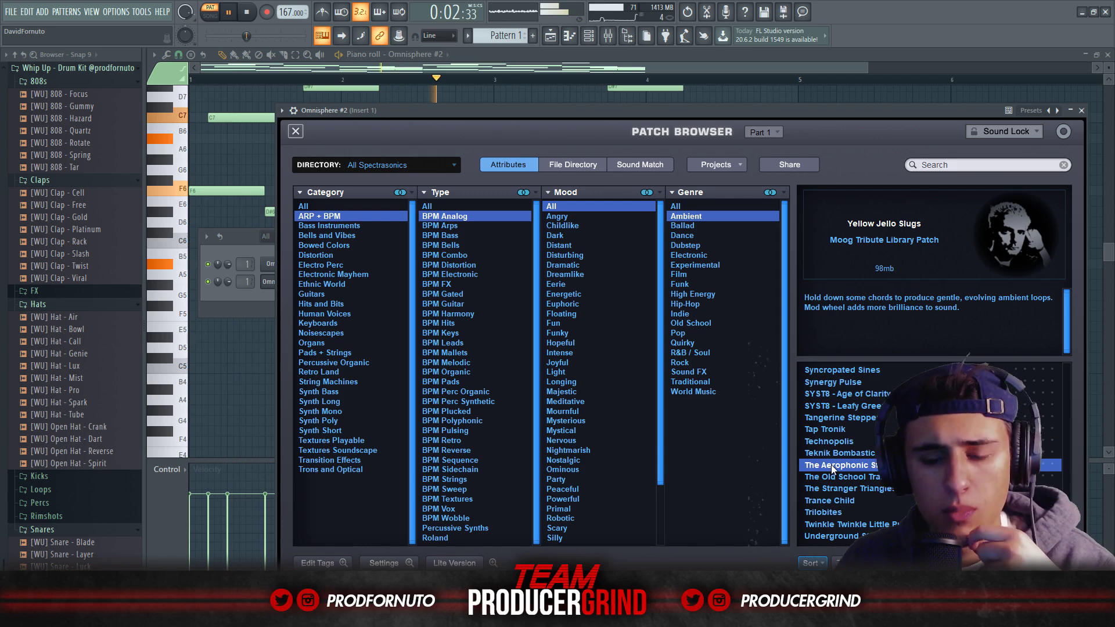
scroll(832, 469, up, 1)
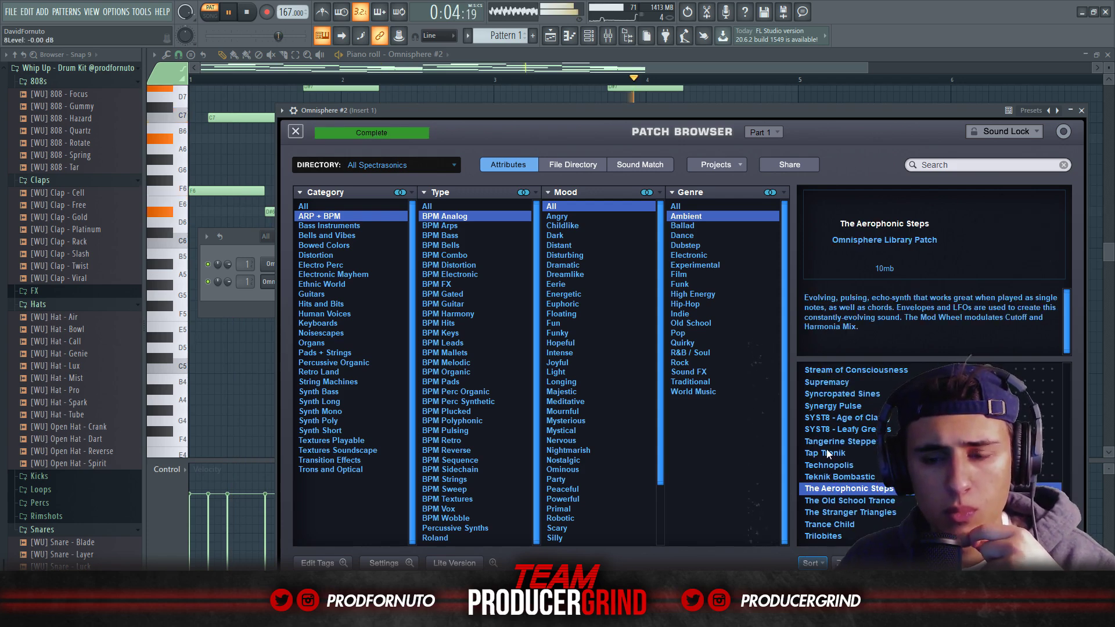
scroll(828, 453, up, 5)
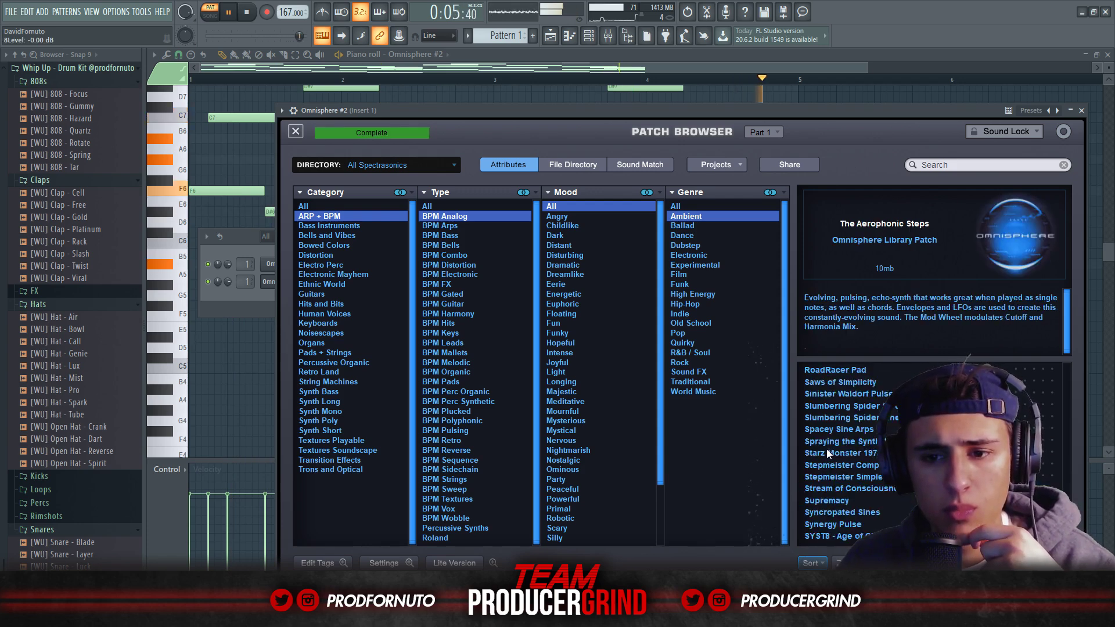
click(828, 442)
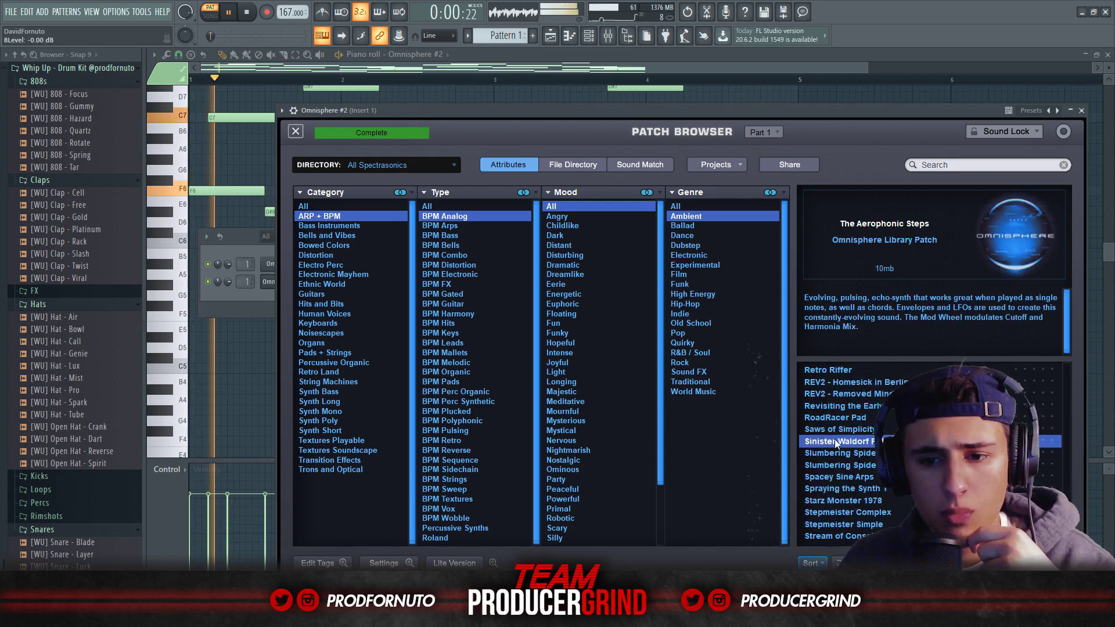
scroll(840, 443, up, 4)
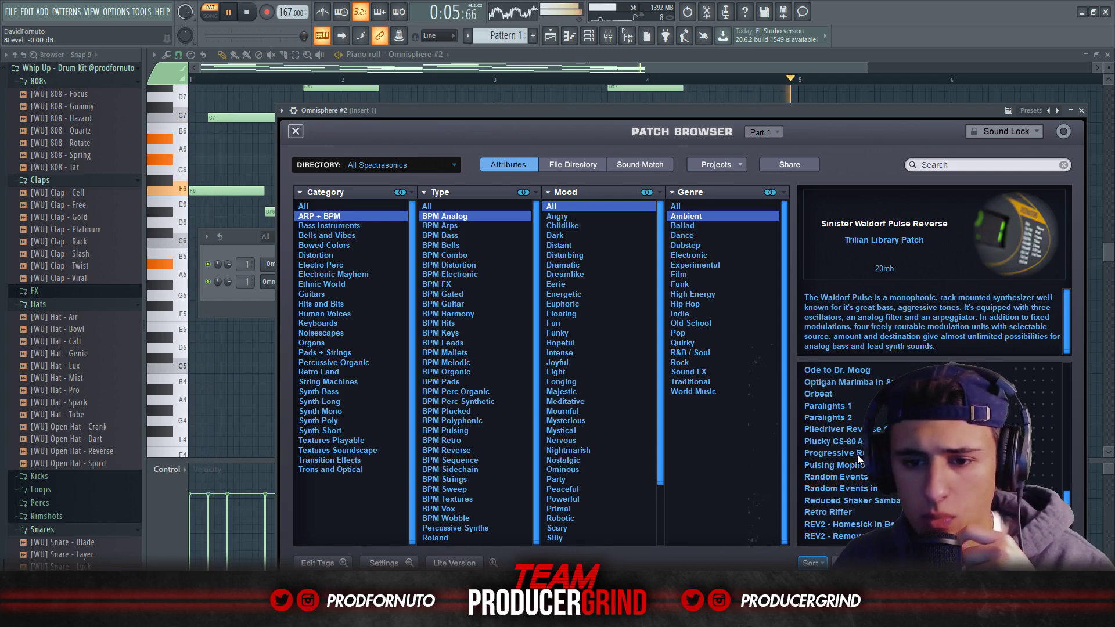
click(861, 443)
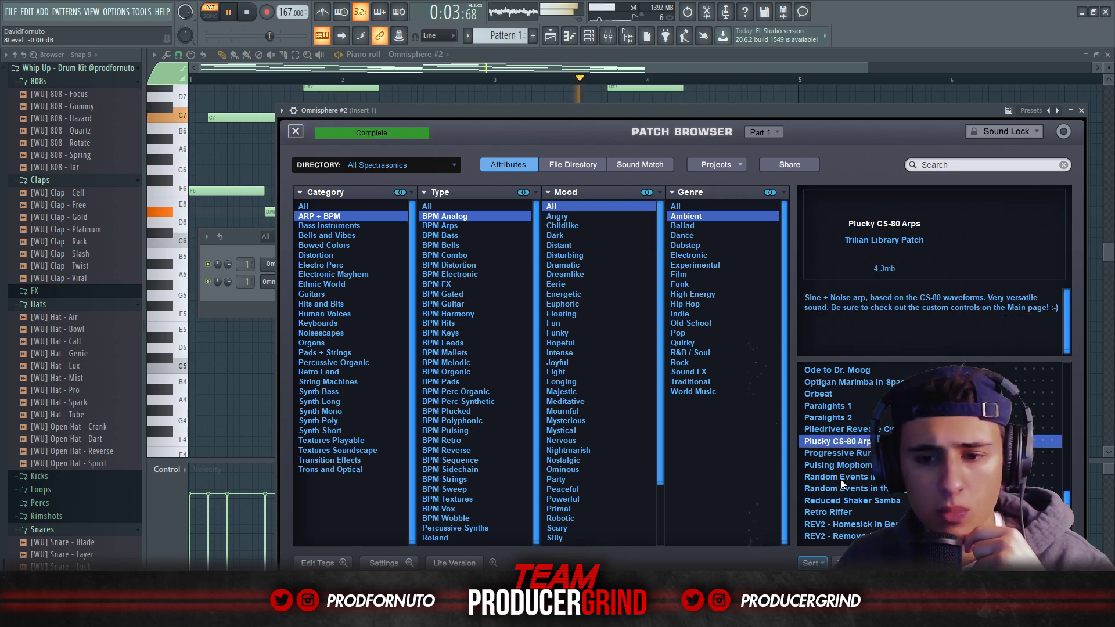
Step: Audition the patch Modular Square Drops, then load Blip Arp Sample Reduction on Omnisphere #2
scroll(842, 485, up, 6)
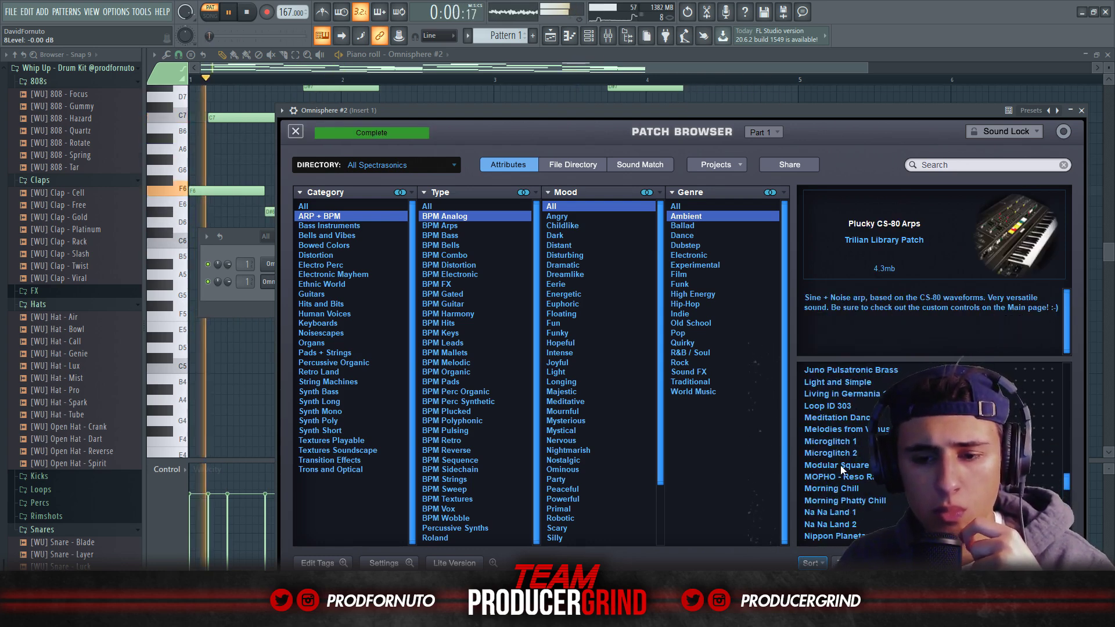
click(842, 466)
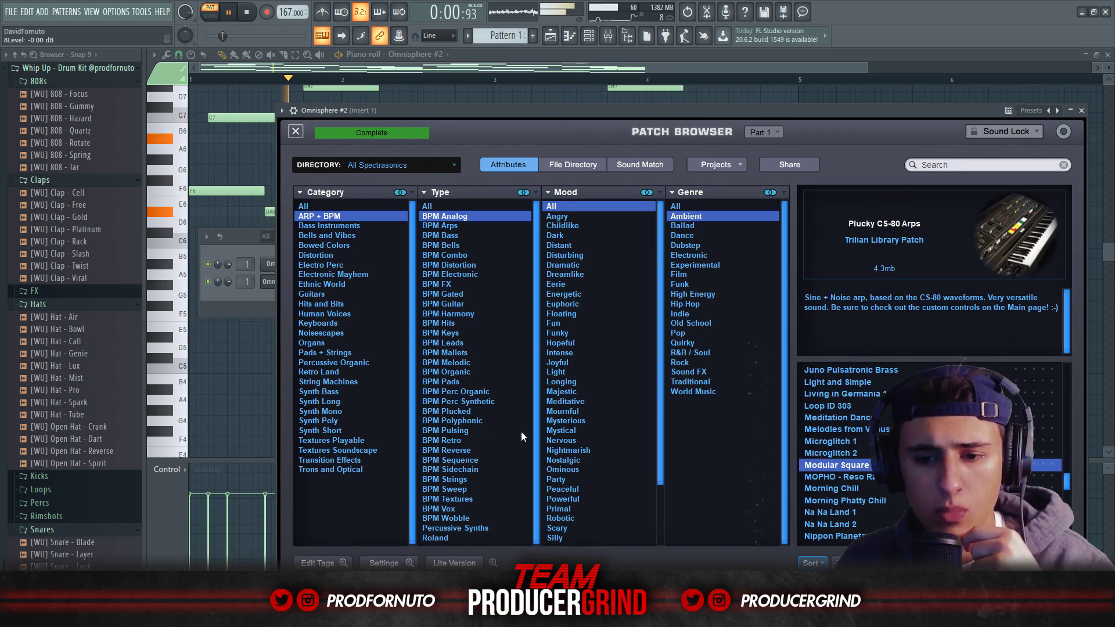
scroll(878, 459, up, 4)
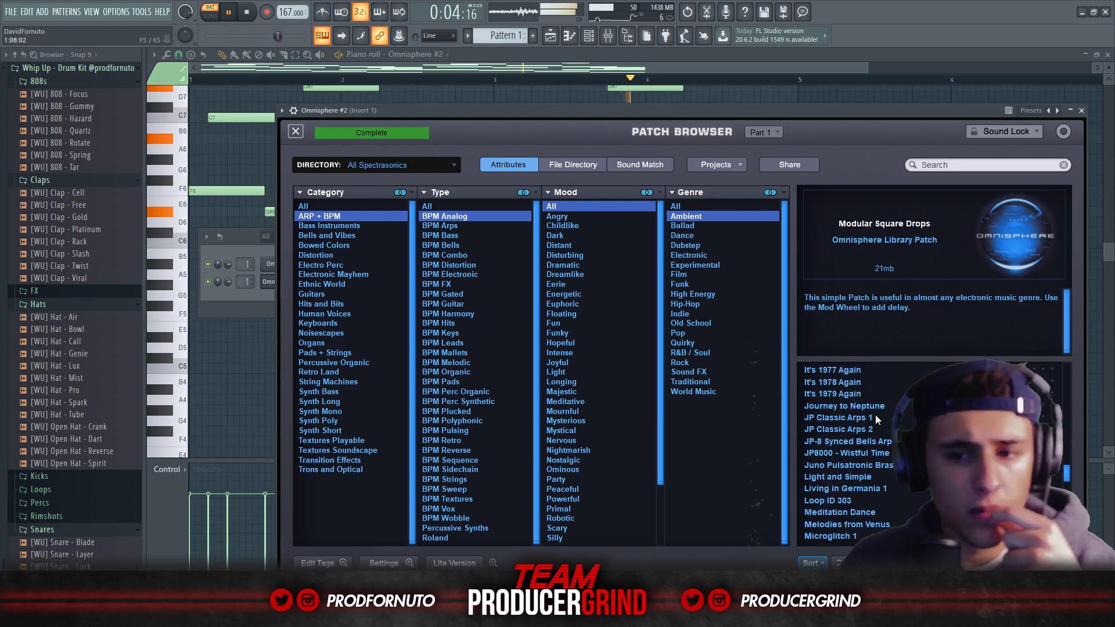
scroll(885, 503, up, 8)
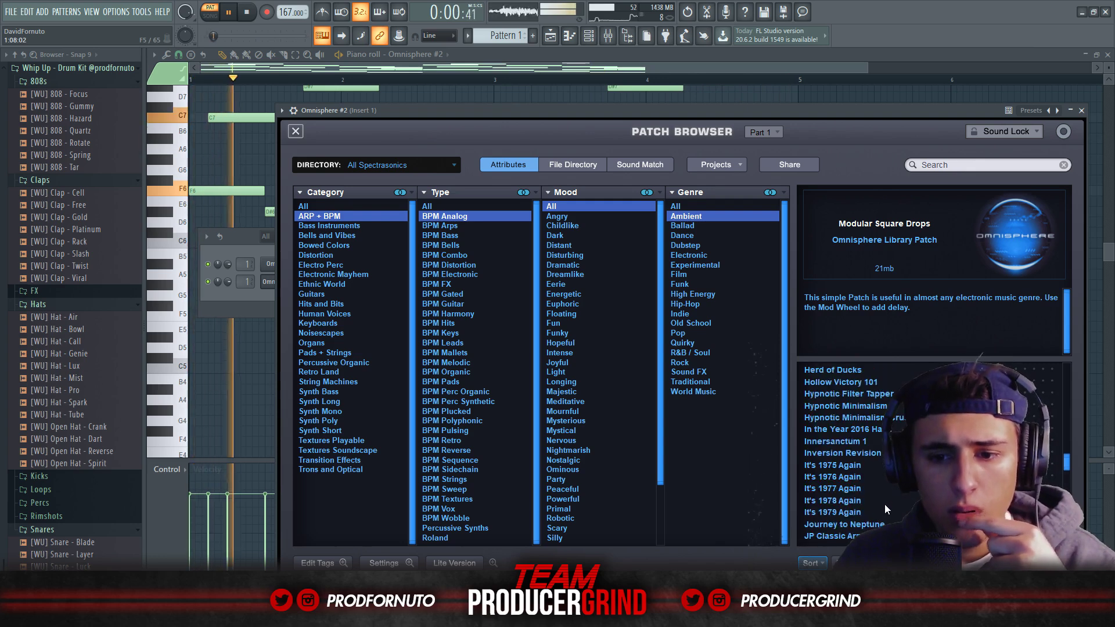
scroll(880, 503, up, 8)
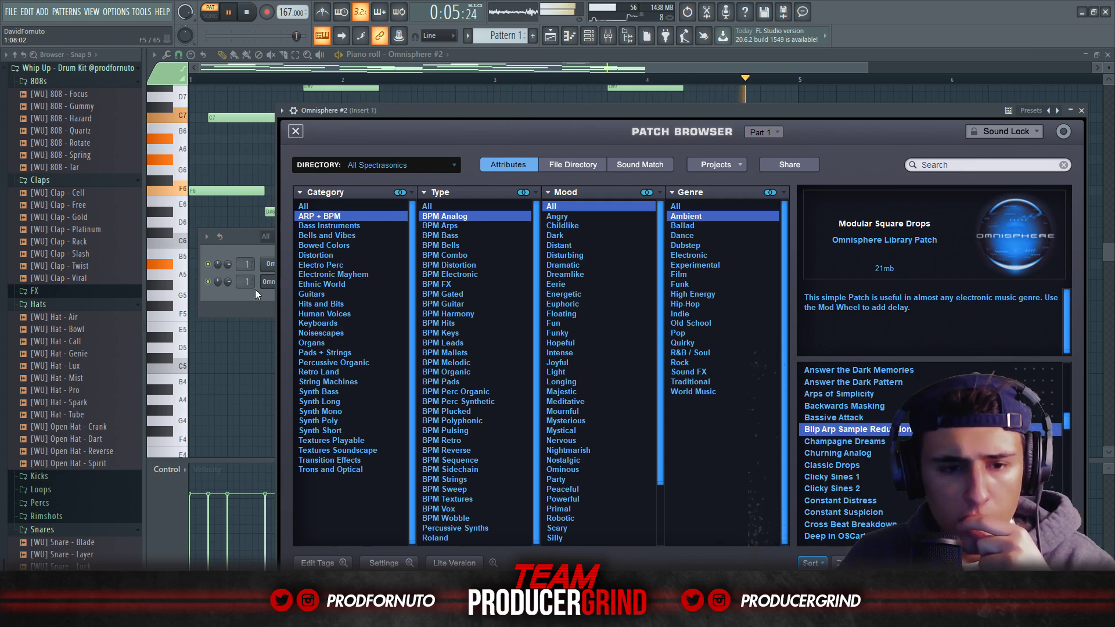
Step: Route the Omnisphere #2 channel to mixer insert 2 and lower the levels of inserts 1 and 2
click(243, 298)
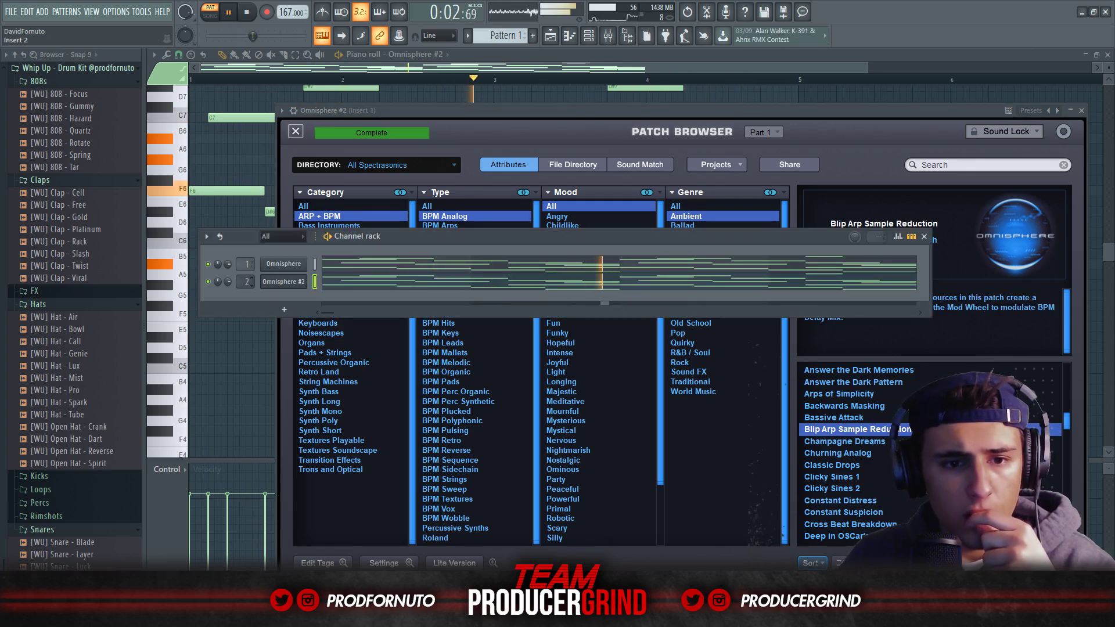
key(F9)
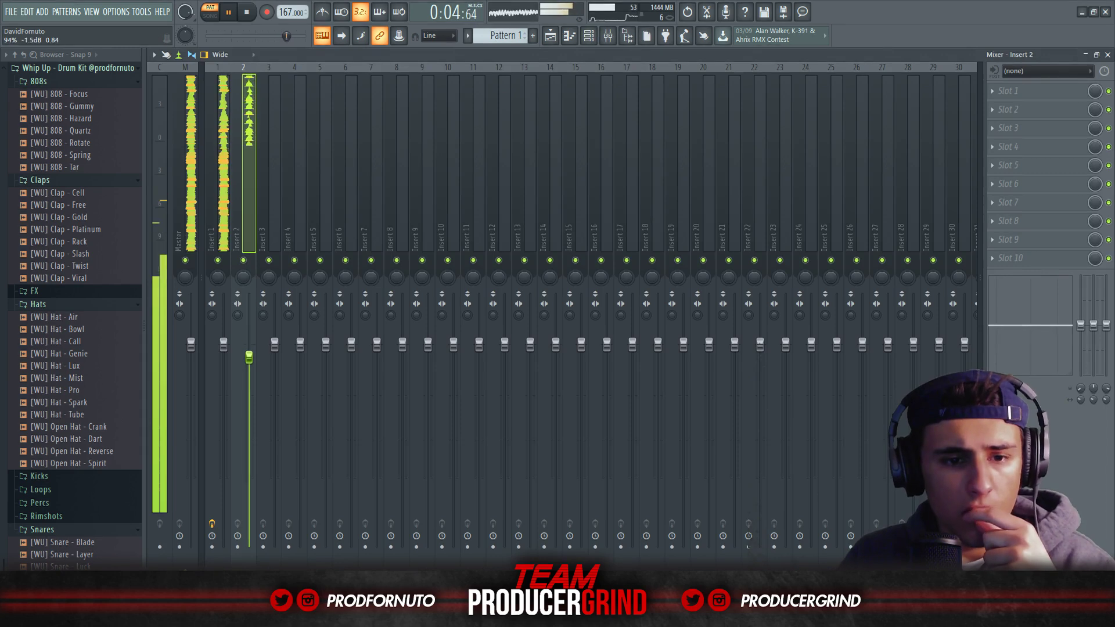
drag(224, 345, 249, 363)
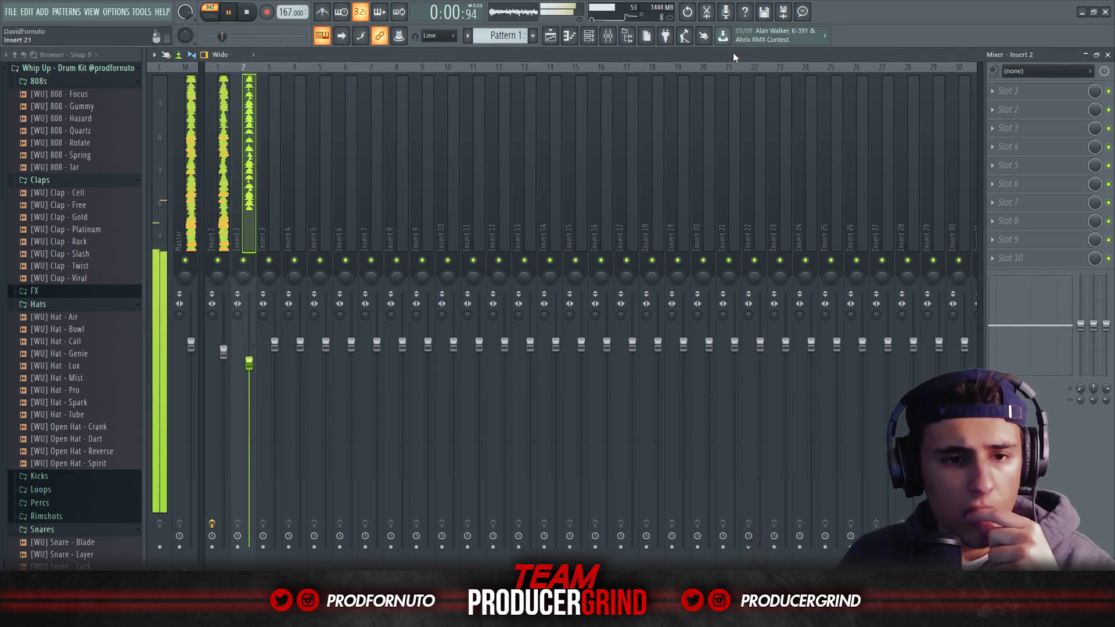
Step: Add the [WU] 808 - Tar sample as a new channel, open its piano roll and stop playback
click(576, 44)
drag(61, 94, 71, 102)
drag(86, 168, 280, 323)
right_click(283, 298)
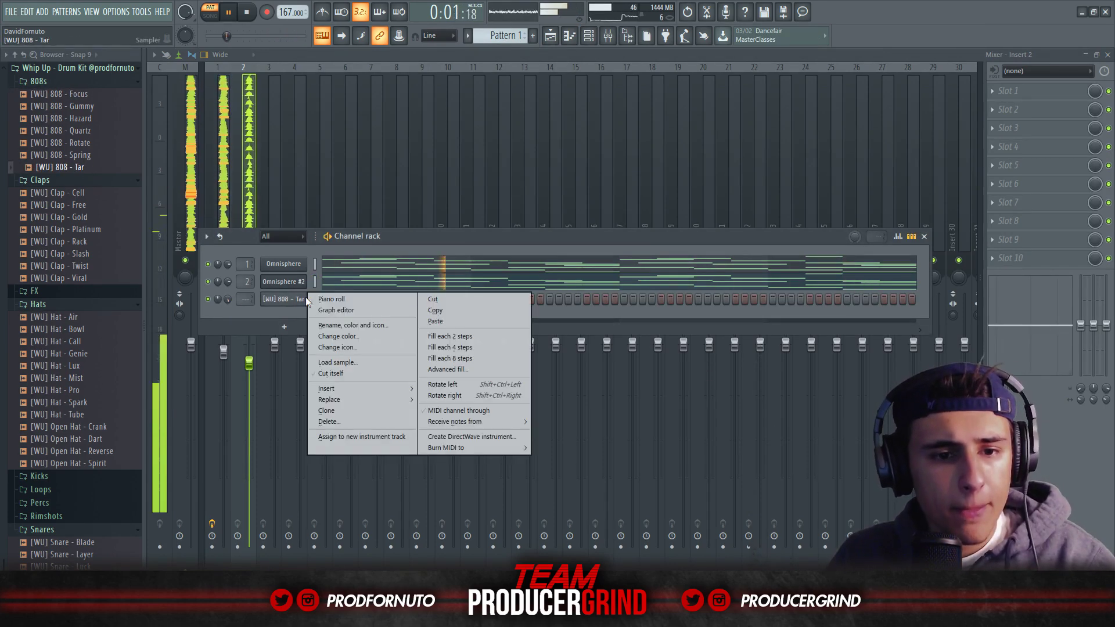
click(333, 299)
key(space)
Step: Place 808 notes F5, D#5, C#5 and C5 under the melody in bars 1 and 2 and duplicate them into bars 3 and 4
click(207, 201)
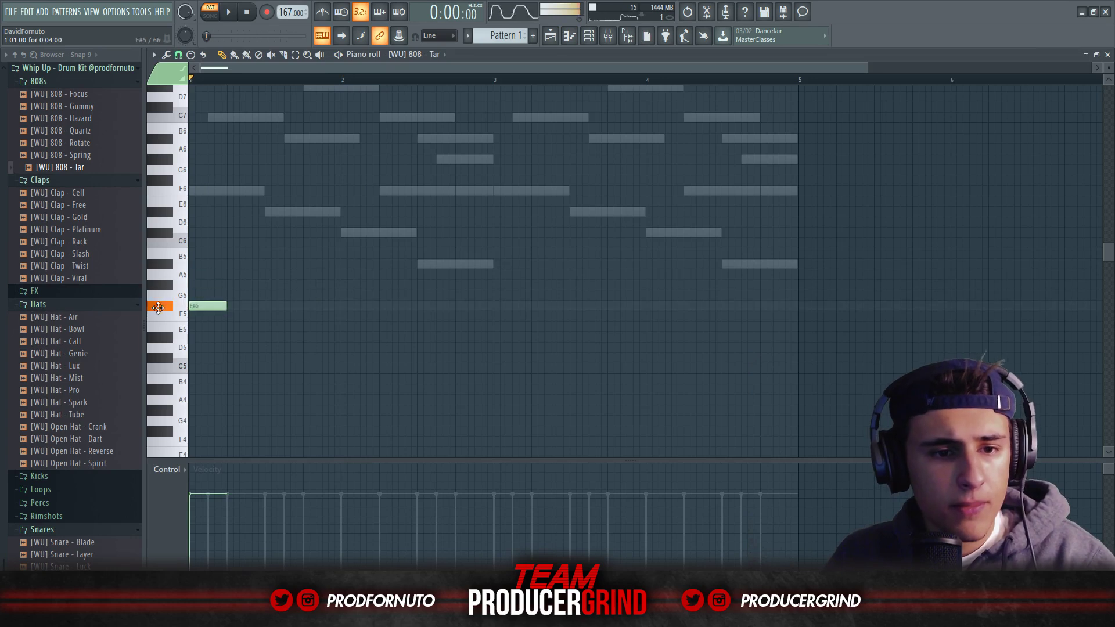
key(space)
drag(232, 337, 246, 337)
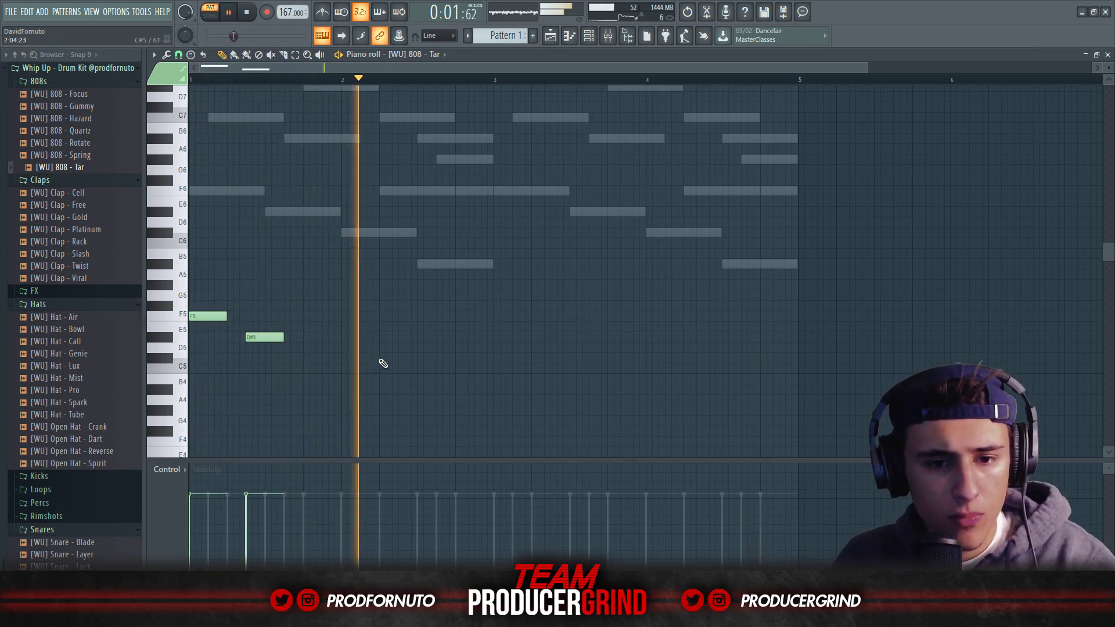
key(space)
click(378, 359)
key(space)
key(ctrl+b)
Step: Try altered 808 notes in bars 3 and 4, including a G#5 near the start of bar 4
click(514, 306)
drag(797, 358, 668, 326)
right_click(531, 306)
drag(826, 400, 476, 317)
drag(500, 317, 518, 318)
ctrl+click(686, 324)
key(space)
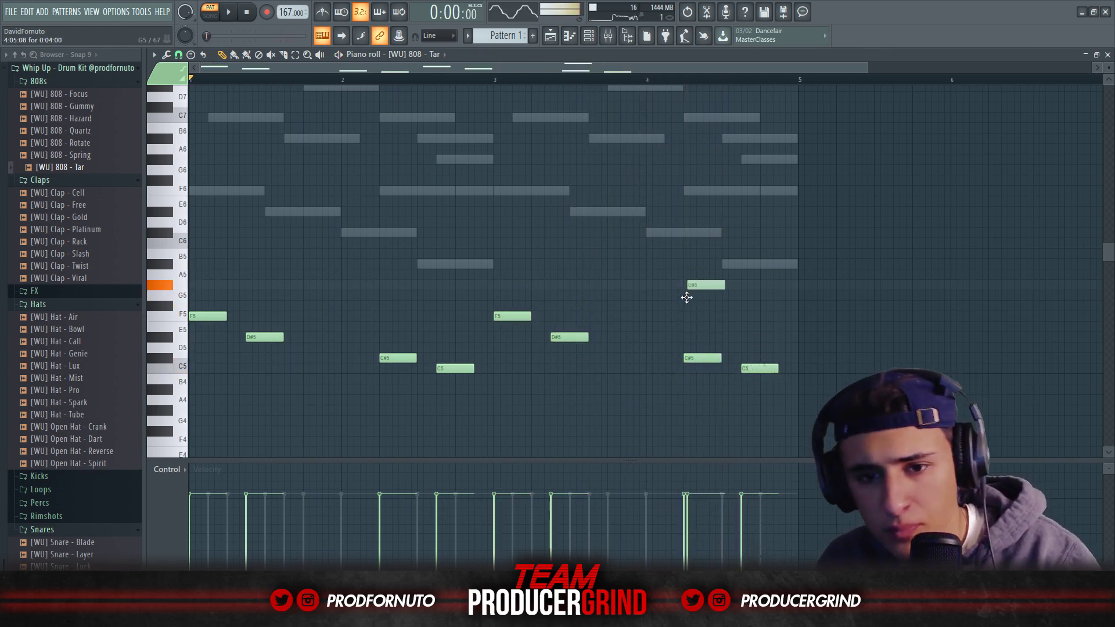
key(space)
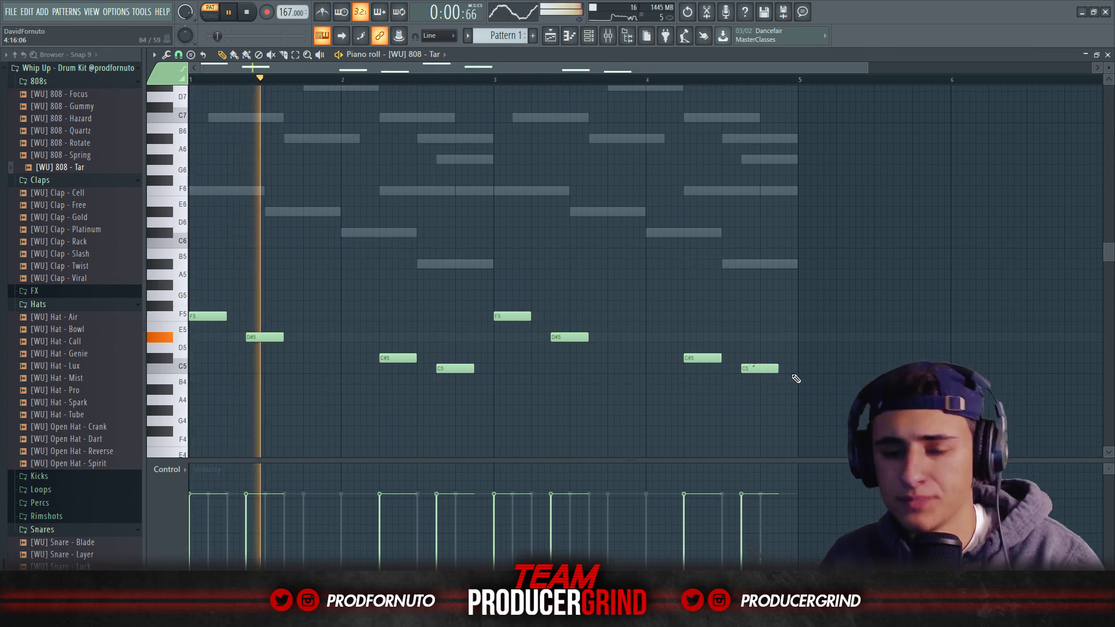
Step: Add the [WU] Hat - Call sample as a channel and program its first bar on steps 1, 3, 5, 6, 7, 9 and 11
click(589, 36)
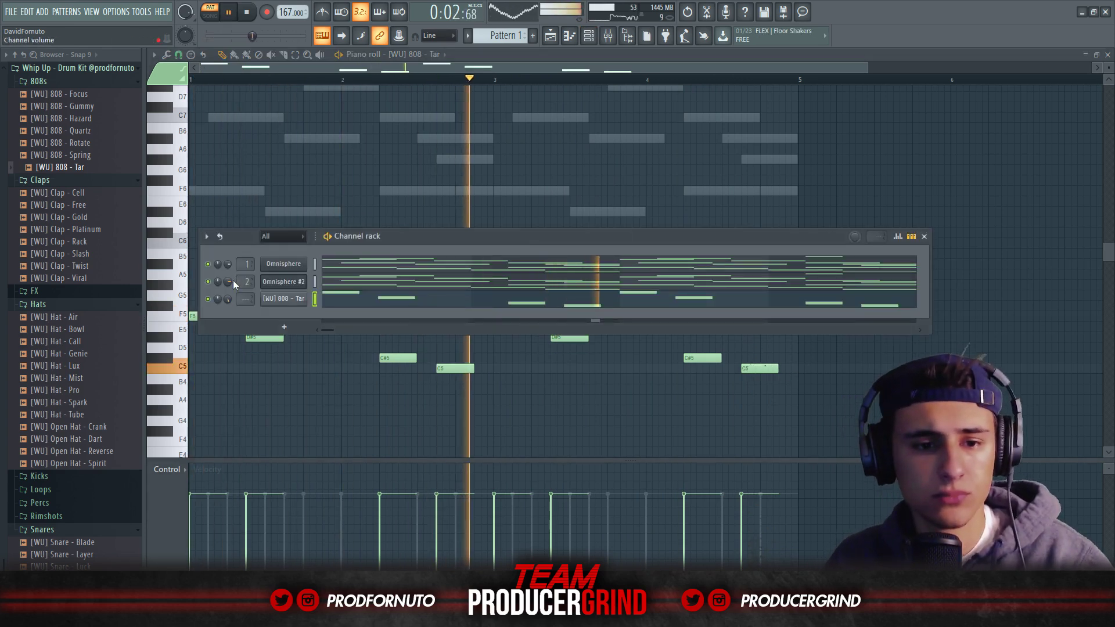
drag(61, 341, 292, 314)
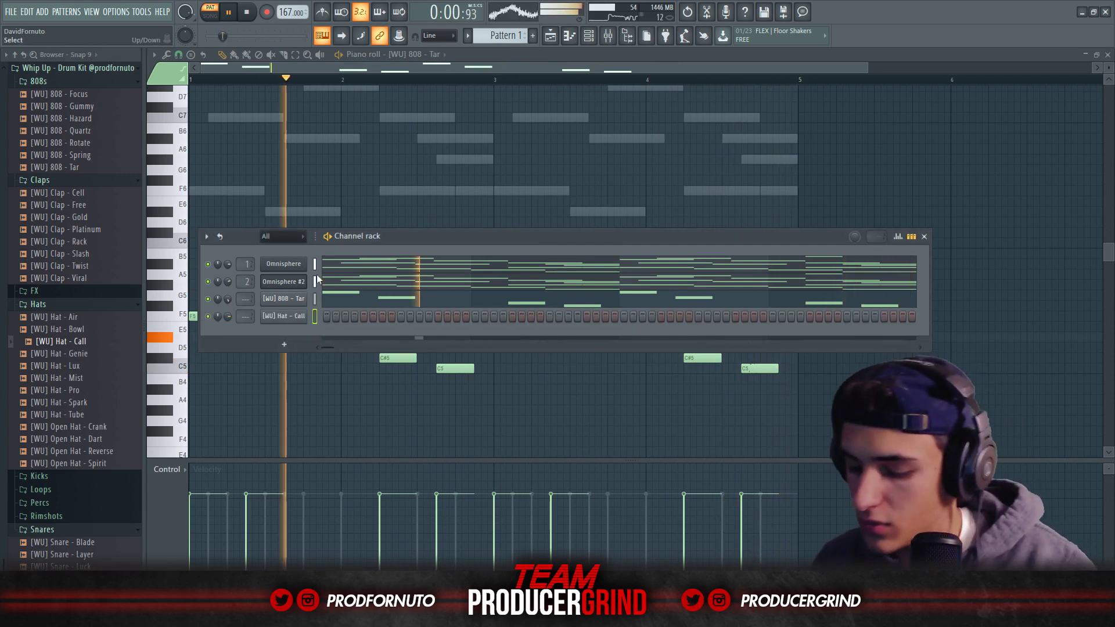
click(327, 316)
click(345, 316)
click(363, 316)
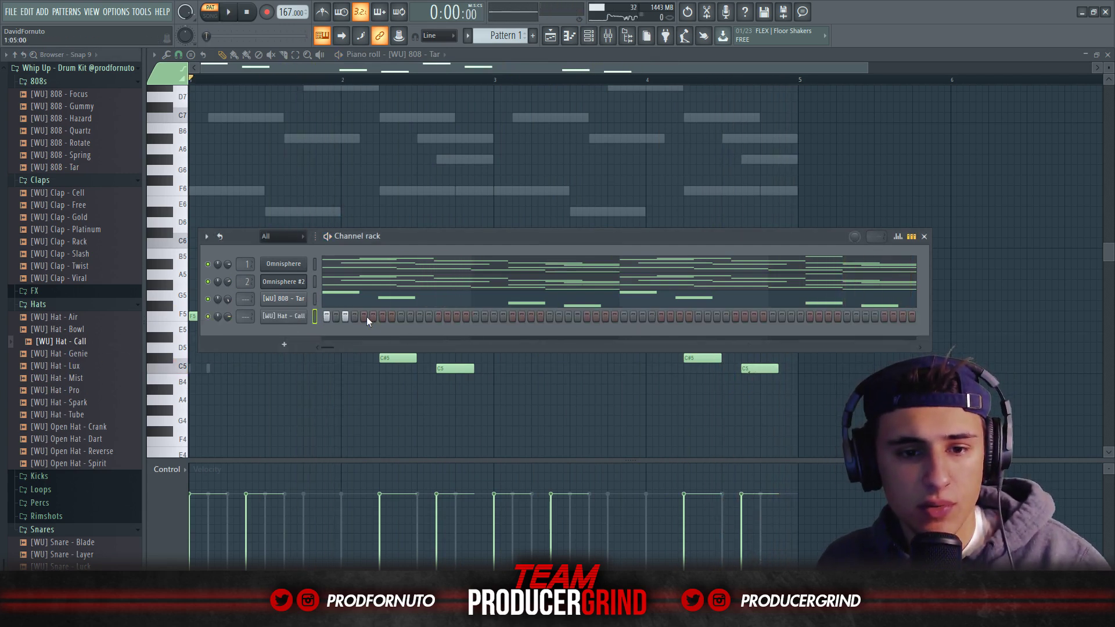
click(373, 316)
click(382, 316)
key(space)
click(401, 316)
click(420, 316)
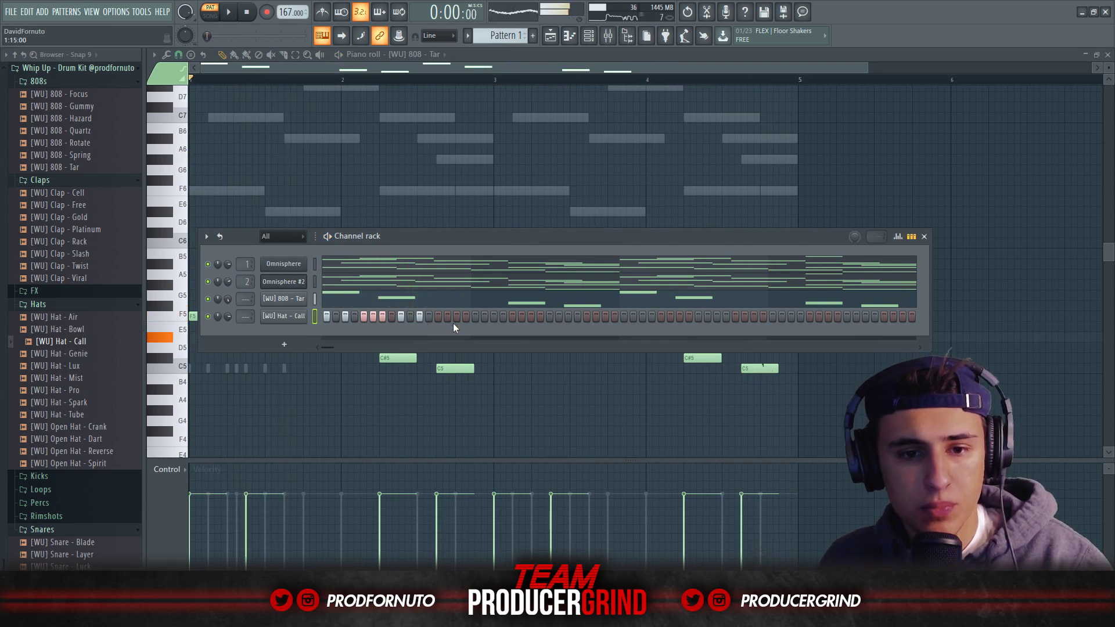
Step: Program the second bar of Hat - Call on steps 17, 18, 19, 21, 23, 25, 26, 27, 29 and 31
click(475, 316)
click(485, 316)
click(494, 316)
click(521, 316)
key(space)
click(521, 316)
click(531, 316)
click(549, 316)
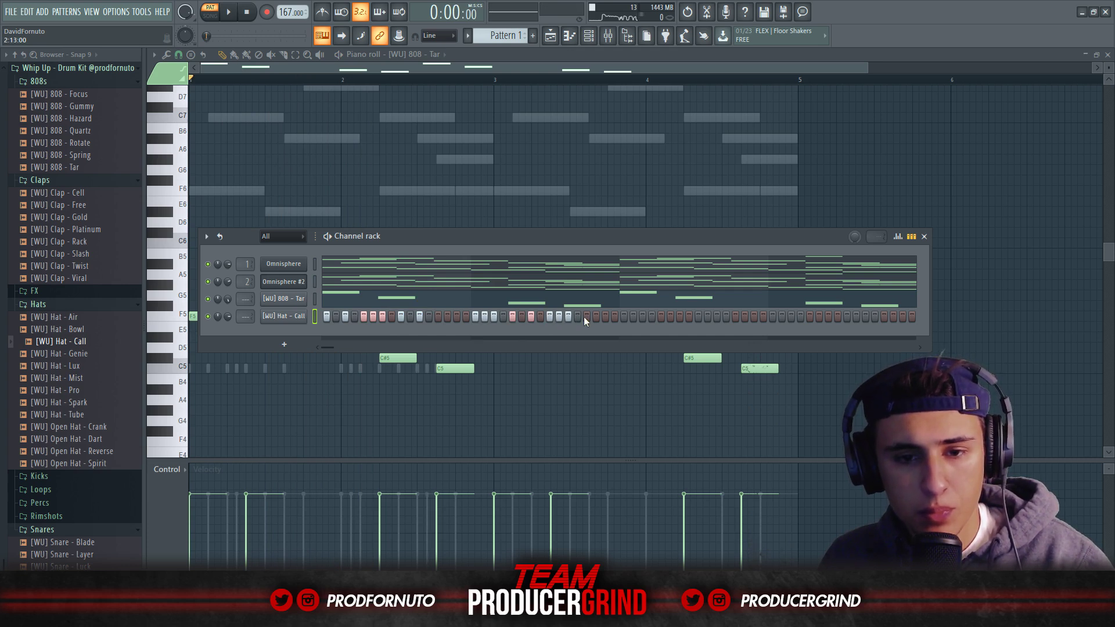
Step: Duplicate the two-bar Hat - Call pattern in its piano roll and move the copy to the start of bar 3
right_click(293, 315)
click(325, 318)
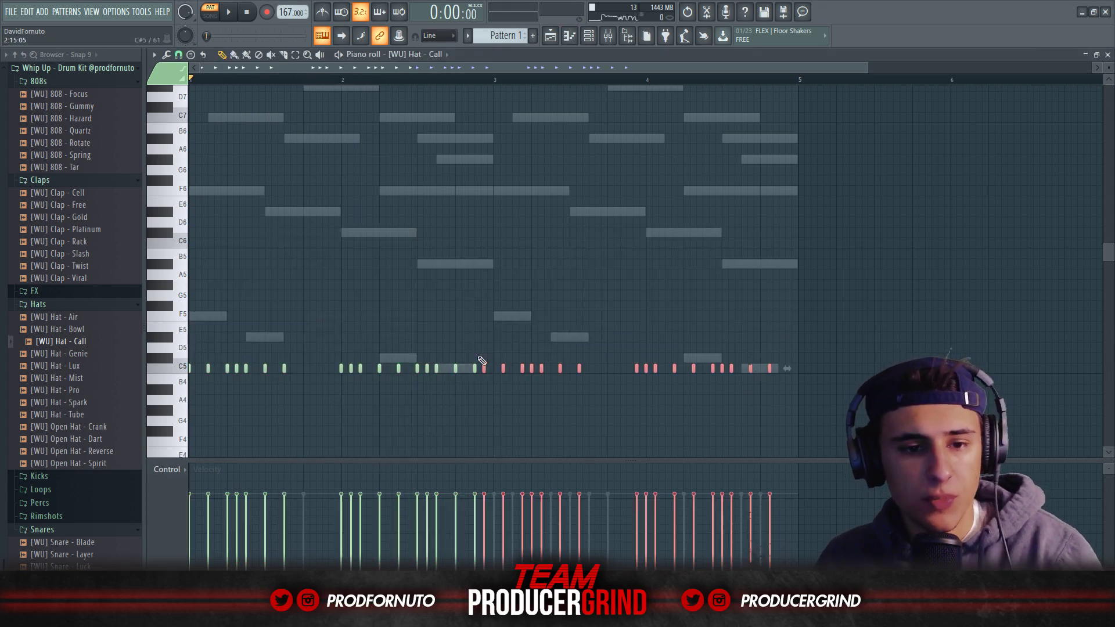
drag(483, 367, 495, 367)
Step: Add the [WU] Clap - Gold sample as a channel with hits on steps 9, 25, 41 and 57
click(589, 37)
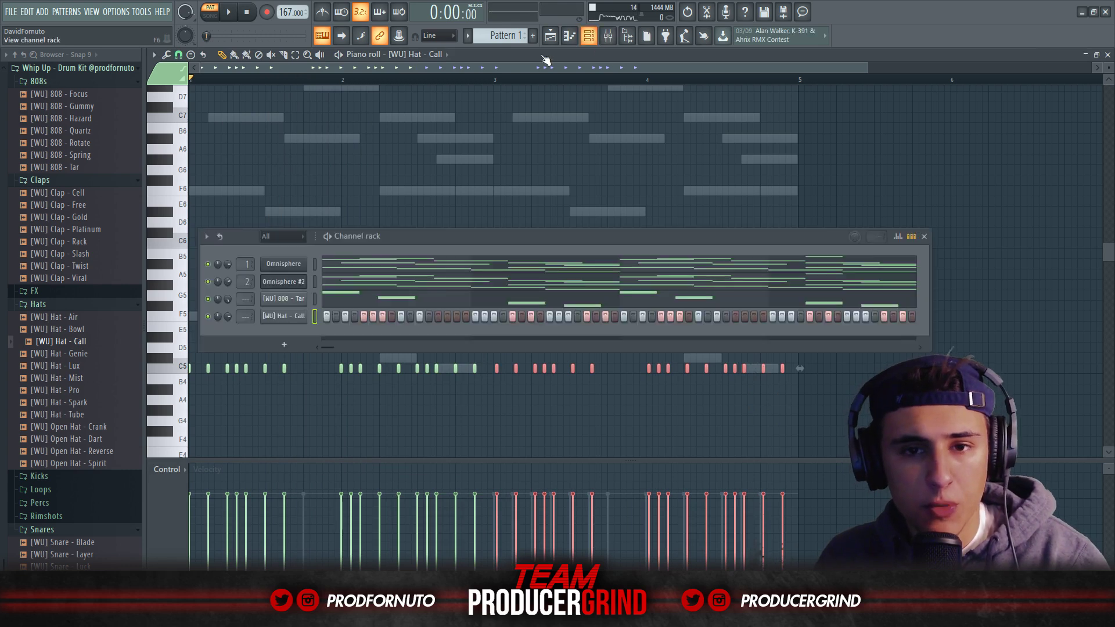
drag(79, 220, 393, 331)
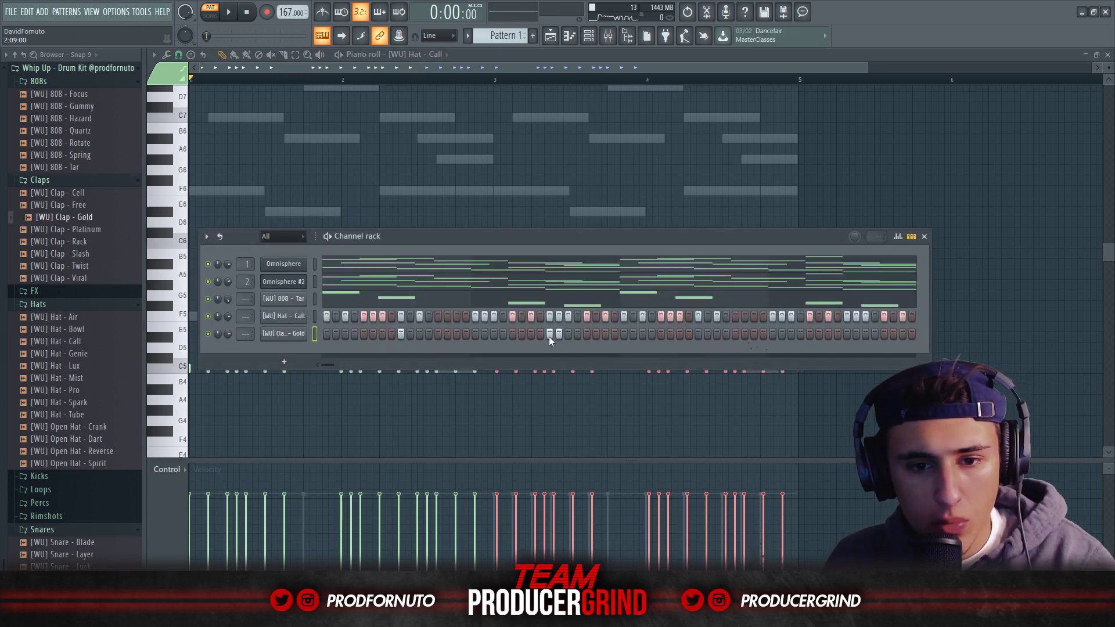
click(698, 334)
click(847, 334)
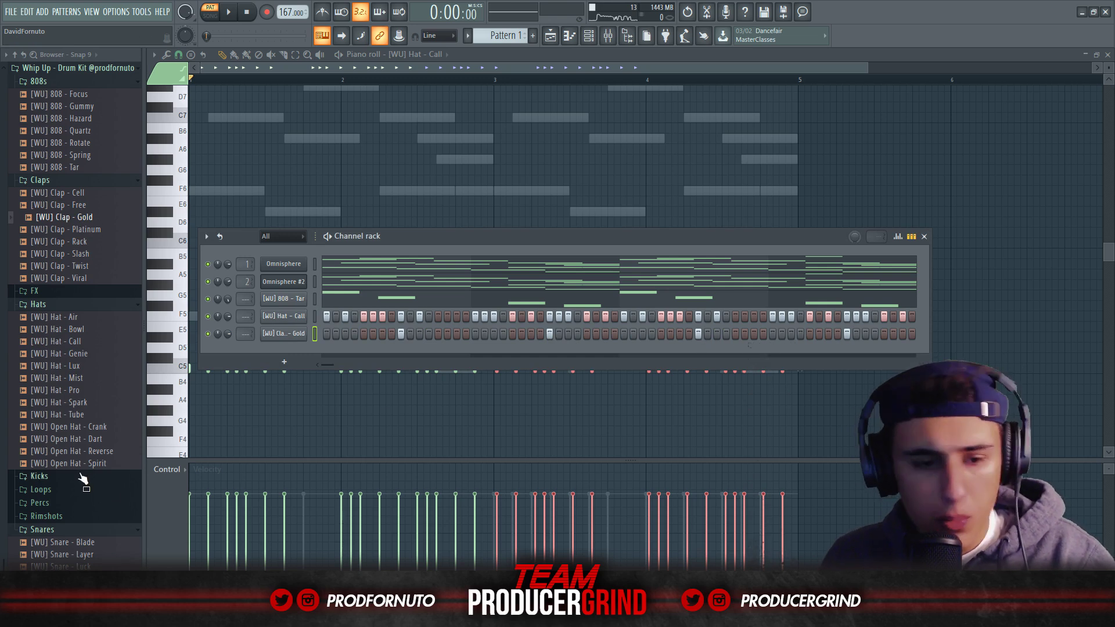
Step: Add the [WU] Snare - Luck sample as a channel with hits on steps 15, 19, 47 and 51
scroll(80, 498, down, 1)
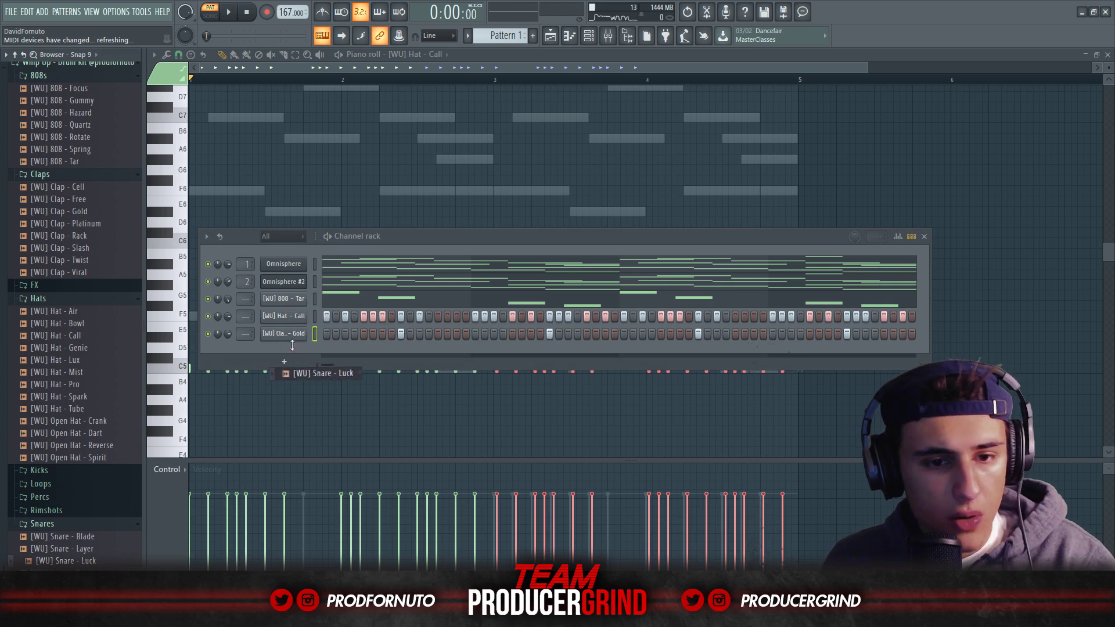
drag(293, 348, 455, 355)
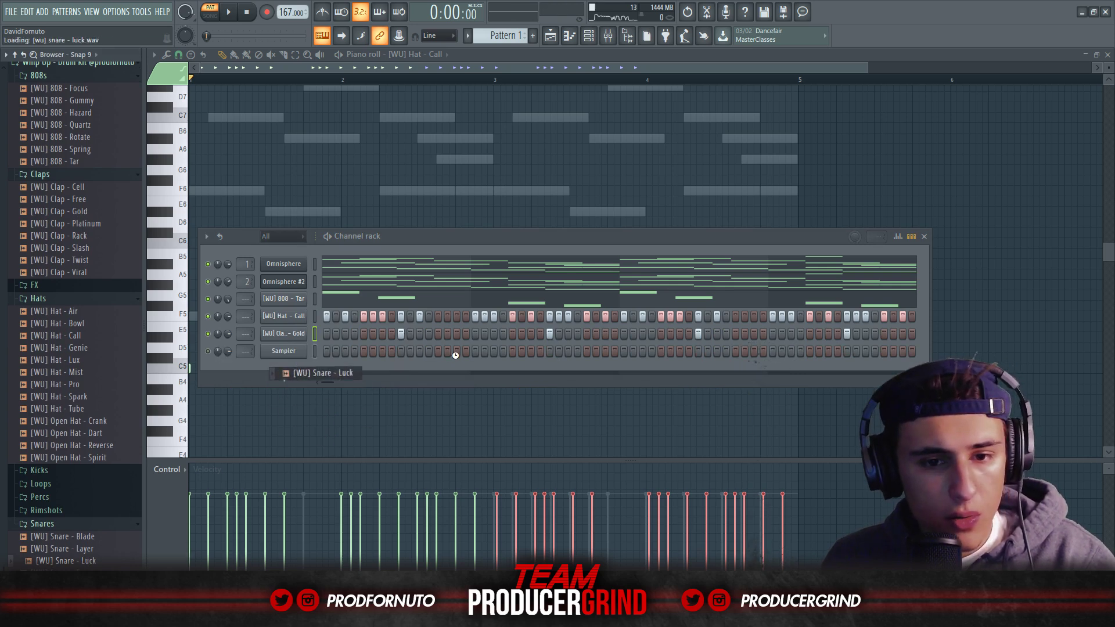
click(753, 351)
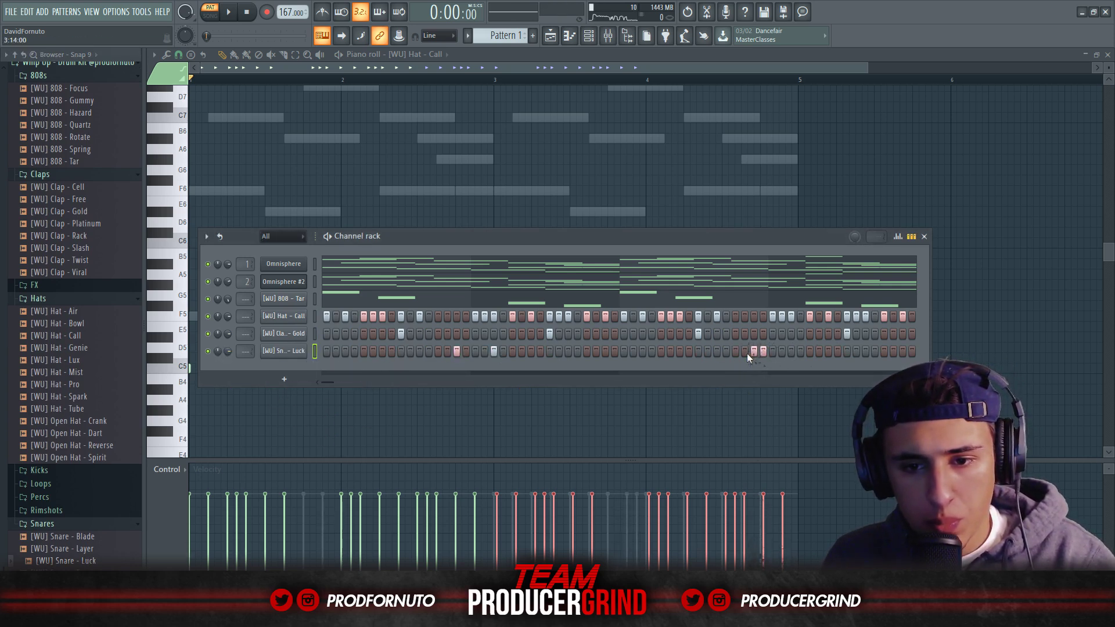
Step: Add [WU] Open Hat - Crank with hits on steps 1, 9, 33 and 41, and lower its channel volume to about 67% during playback
drag(99, 421, 327, 364)
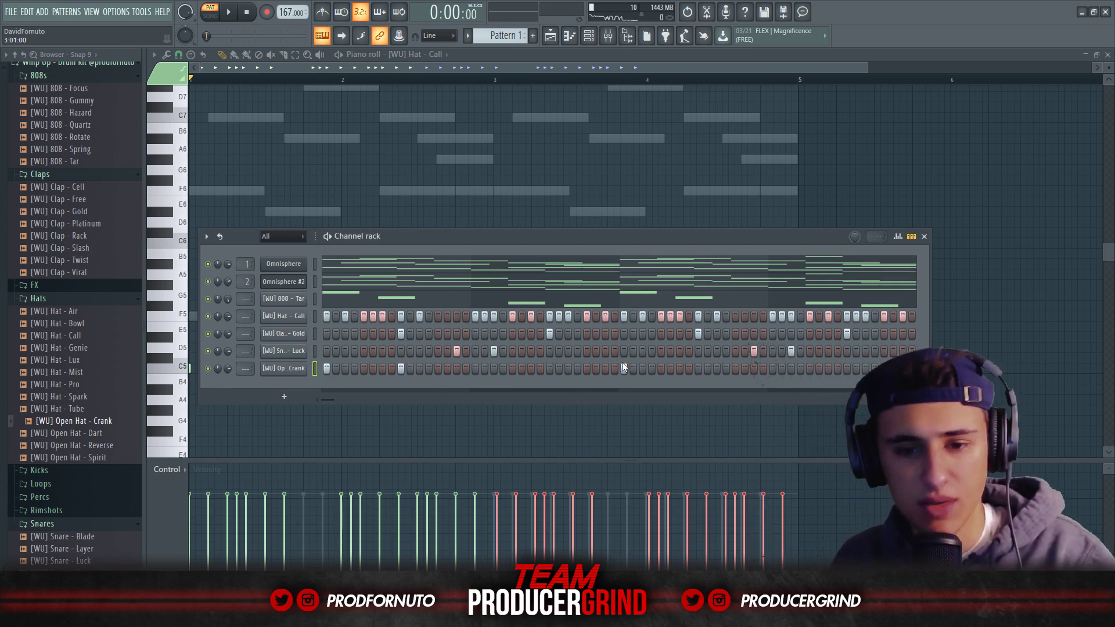
click(698, 368)
key(space)
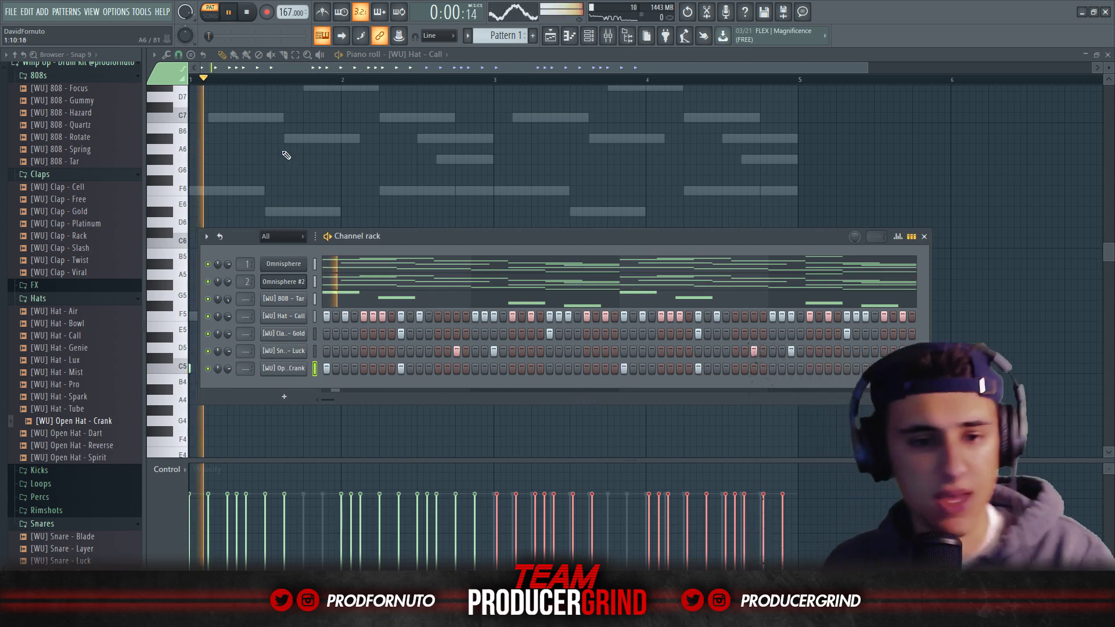
drag(227, 368, 228, 380)
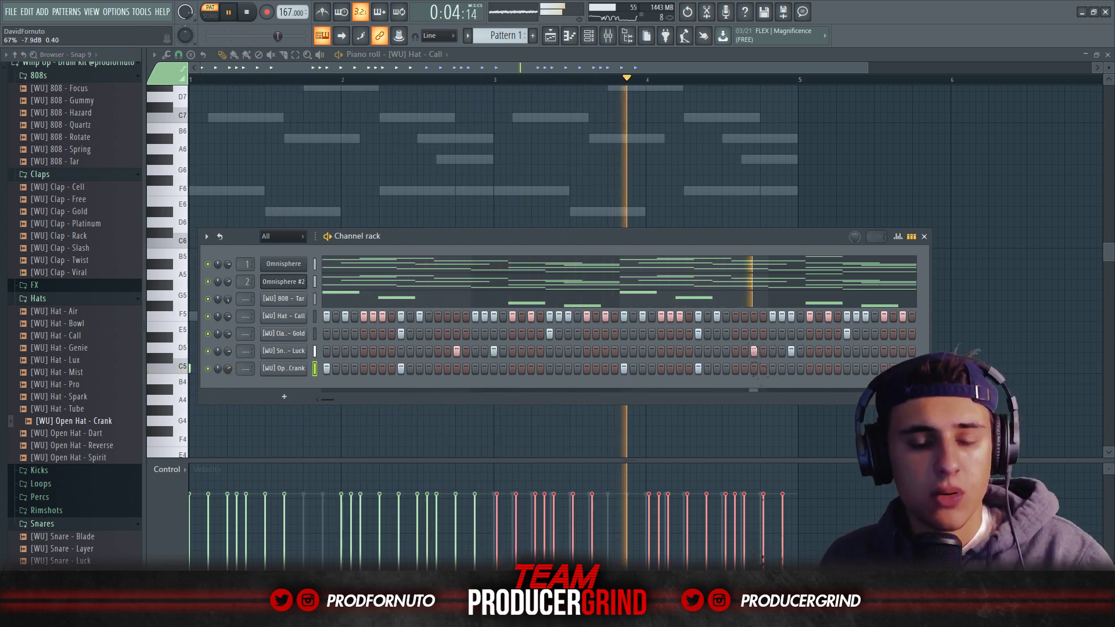
Step: Shift the Hat - Call notes of bars 3 and 4 so that they line up with the start of bar 3
right_click(300, 315)
click(331, 321)
right_click(333, 323)
click(333, 319)
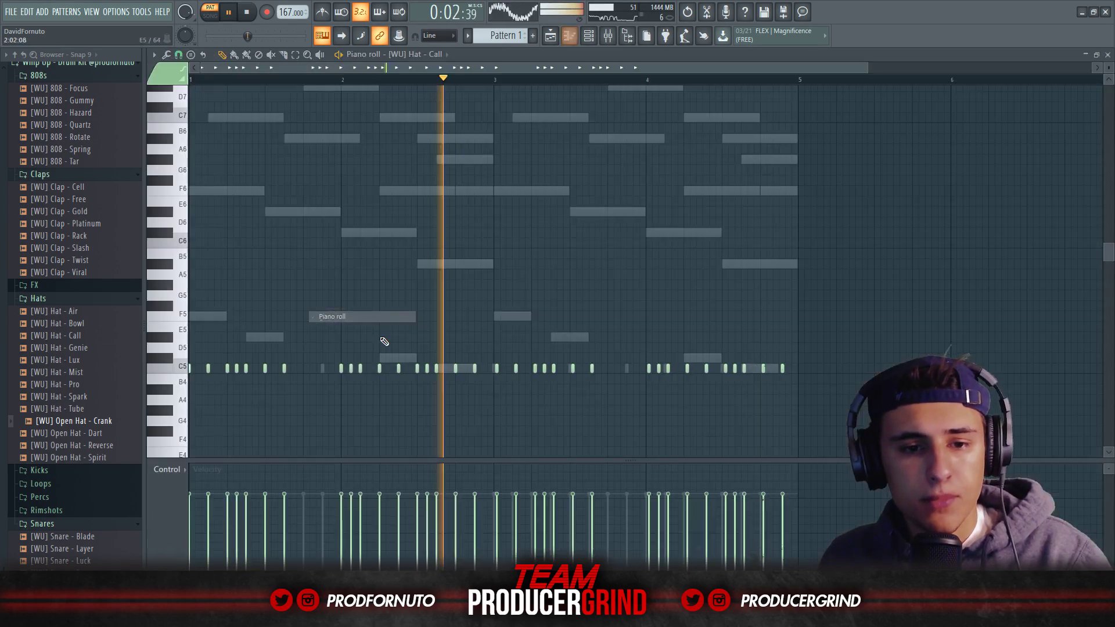
drag(817, 395, 494, 377)
ctrl+scroll(494, 373, up, 3)
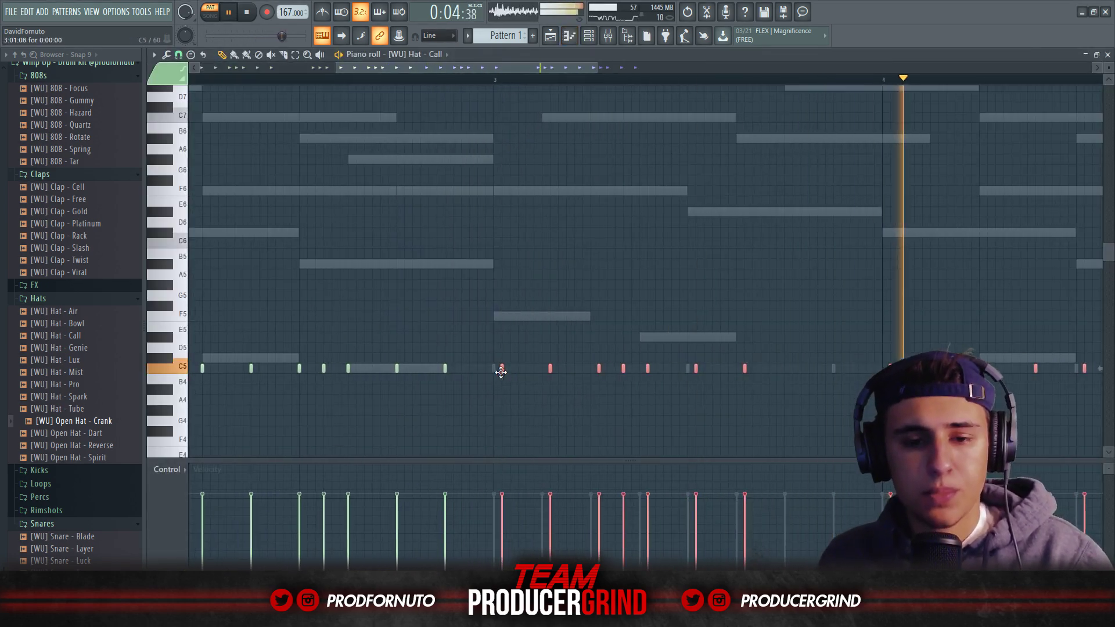
ctrl+scroll(499, 360, down, 4)
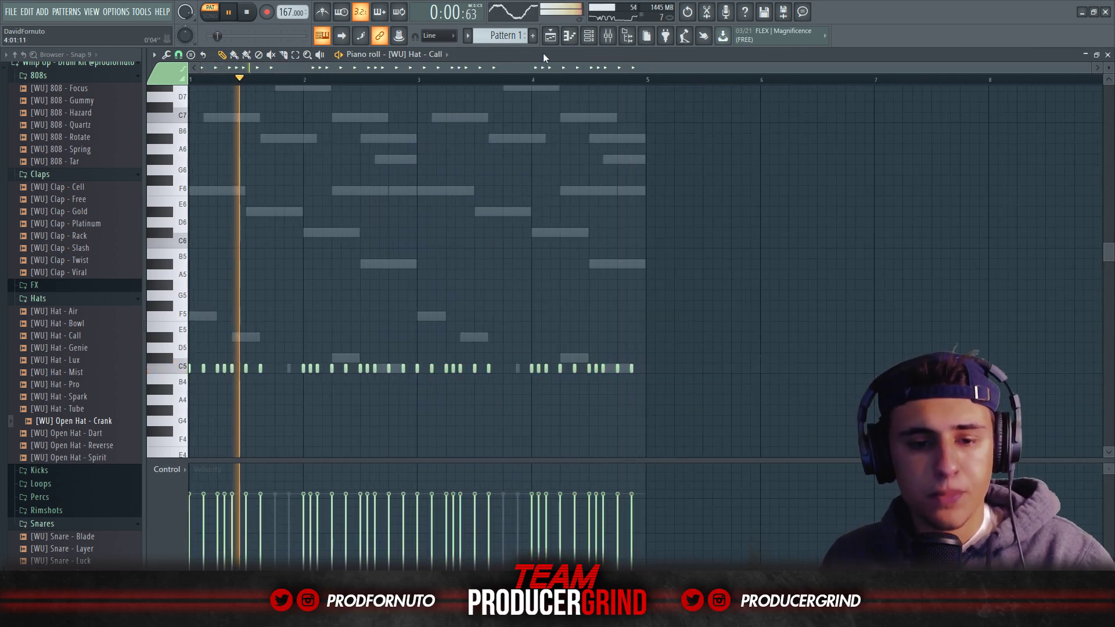
Step: Extend Pattern 1 on playlist Track 1 to six consecutive clips ending at bar 25 and play the song
click(588, 36)
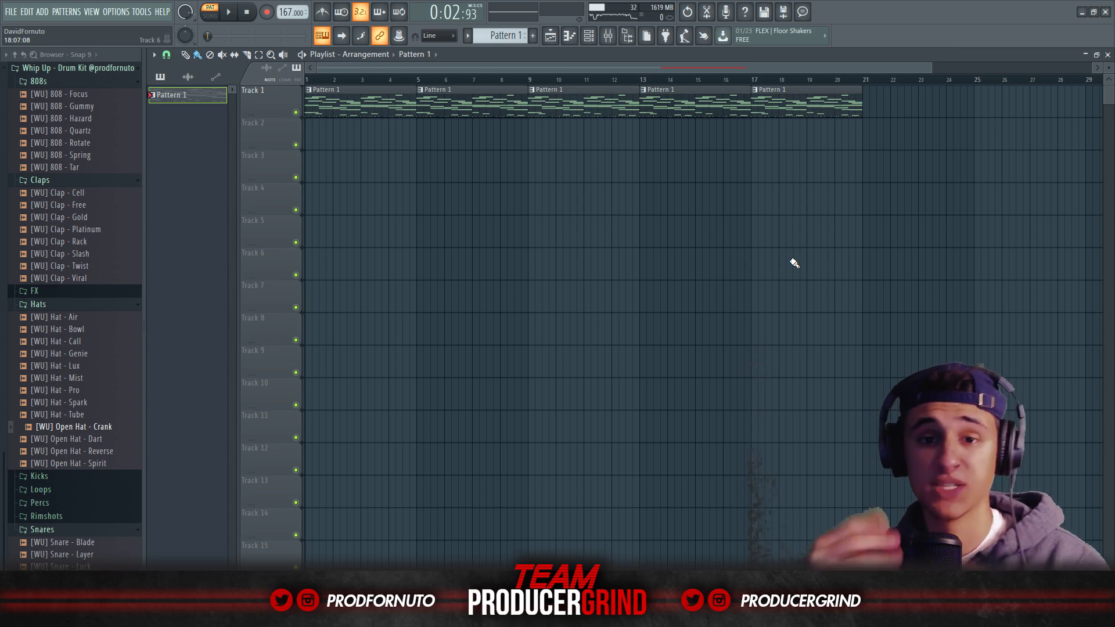
ctrl+drag(885, 110, 802, 101)
key(ctrl+b)
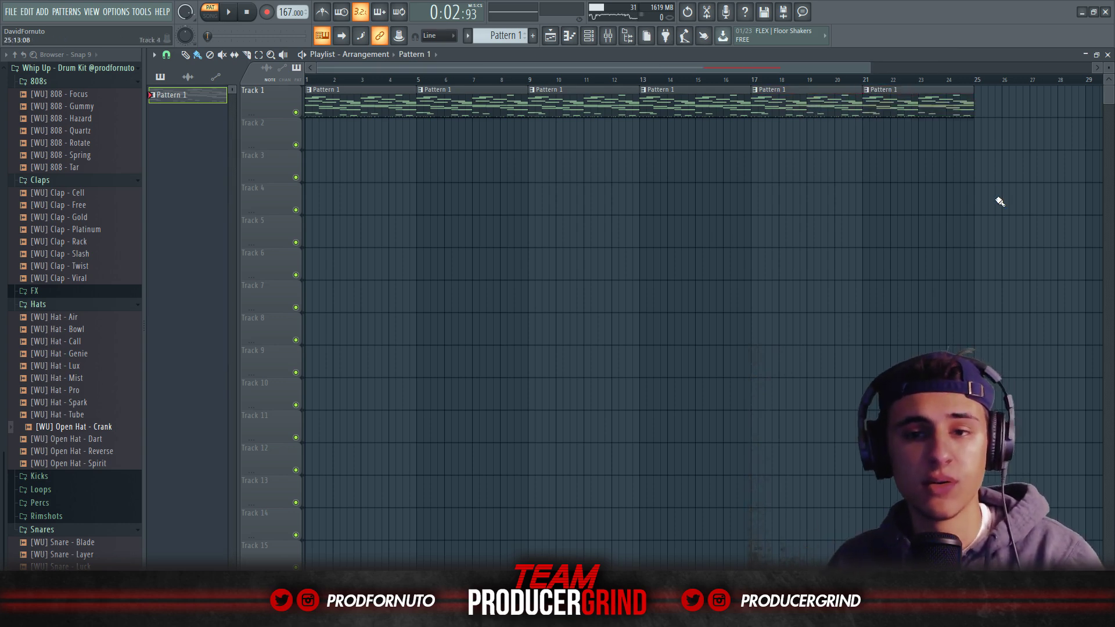
key(space)
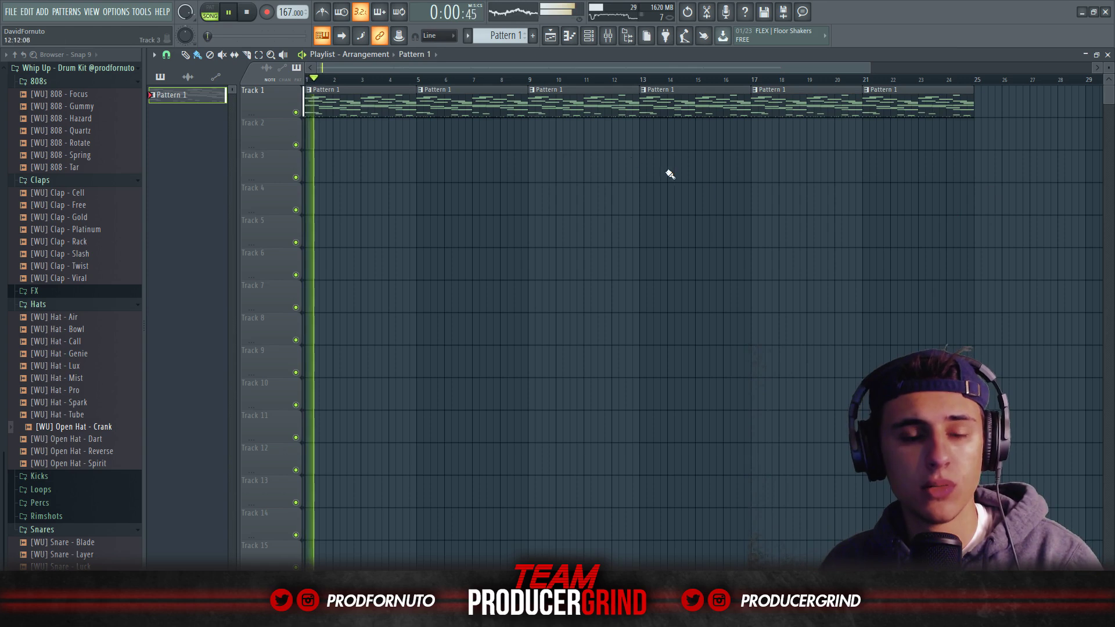